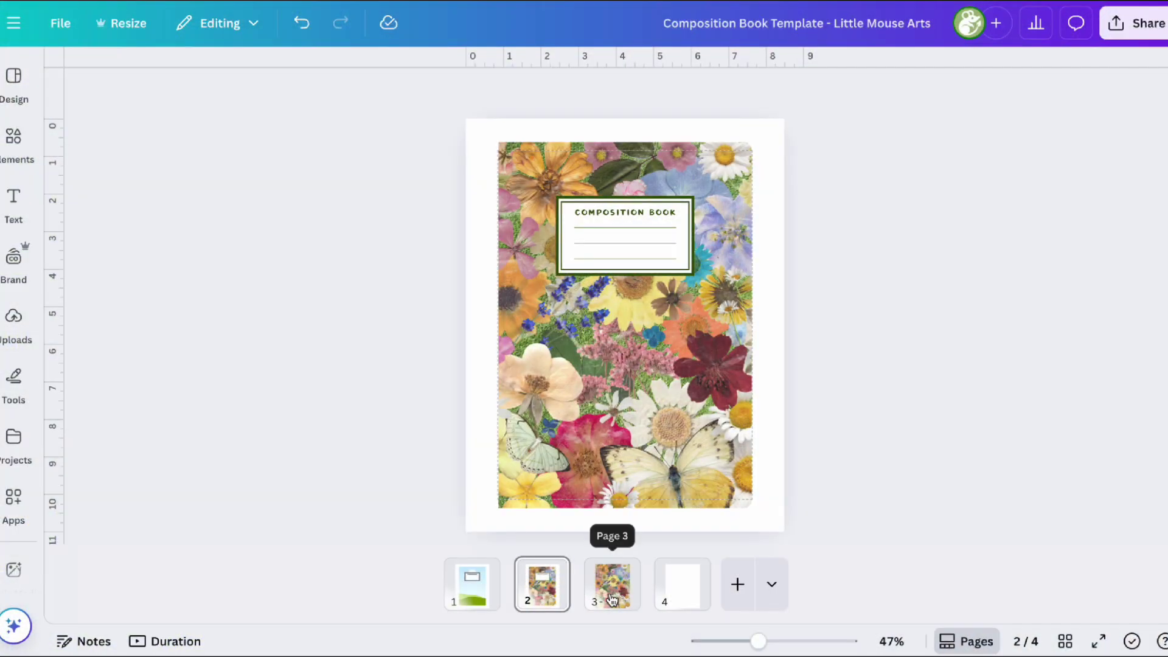
View page 3's flower collage, check blank page 4, then undo the last image change.
click(612, 599)
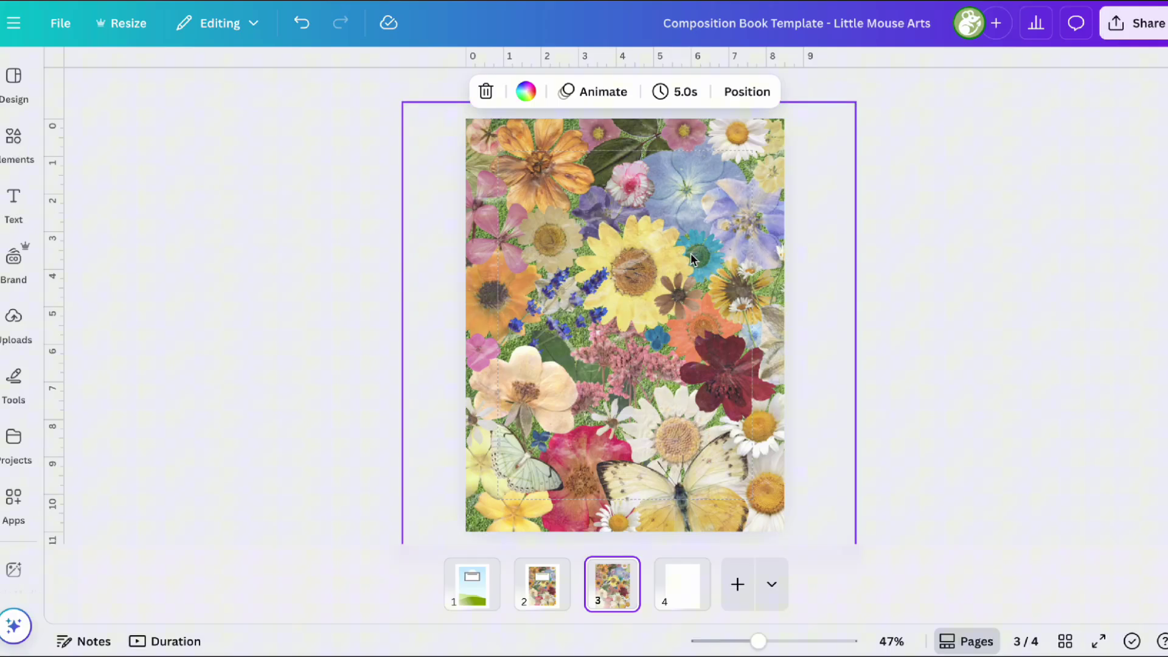
click(689, 352)
right_click(684, 575)
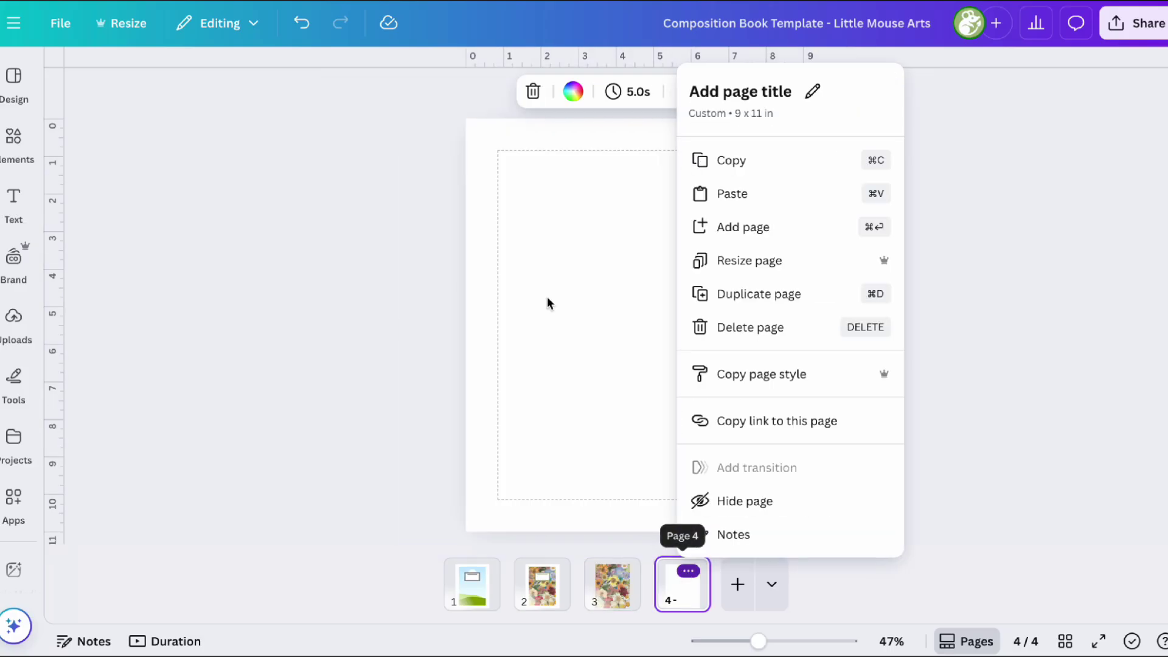
click(615, 189)
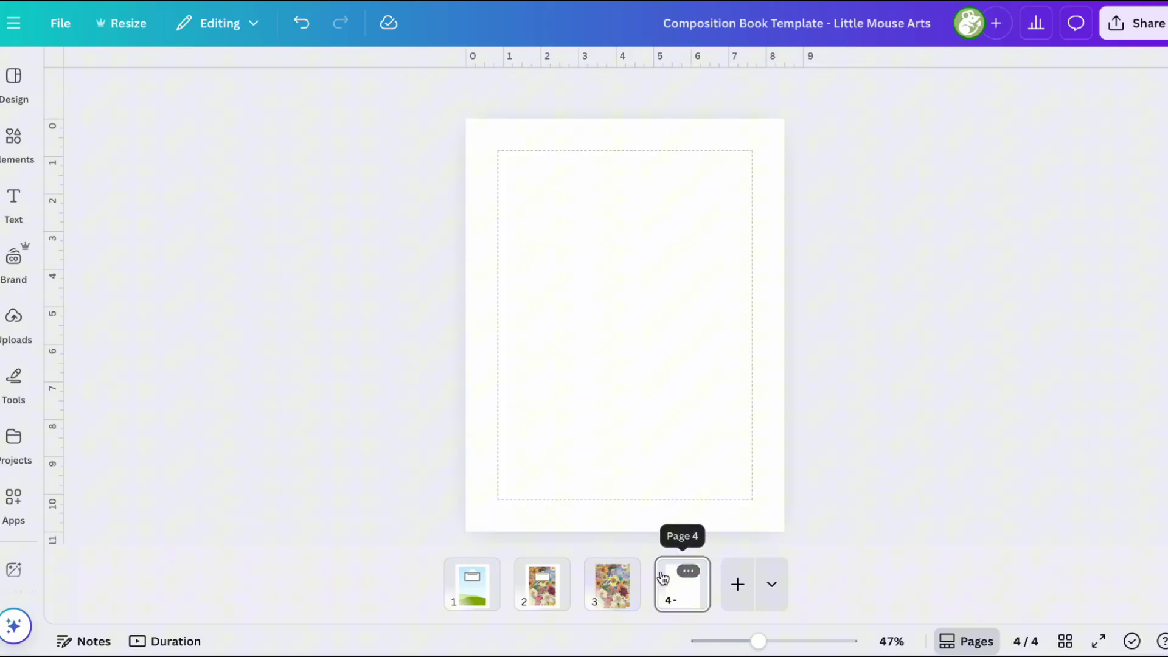
click(626, 595)
click(539, 218)
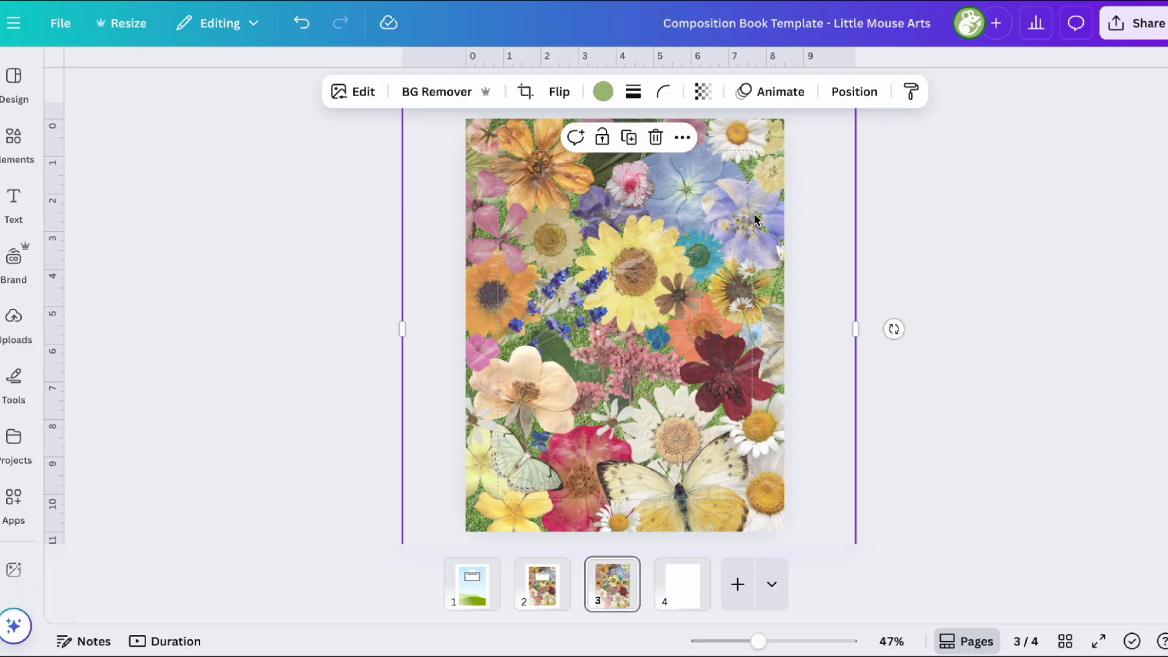
key(Escape)
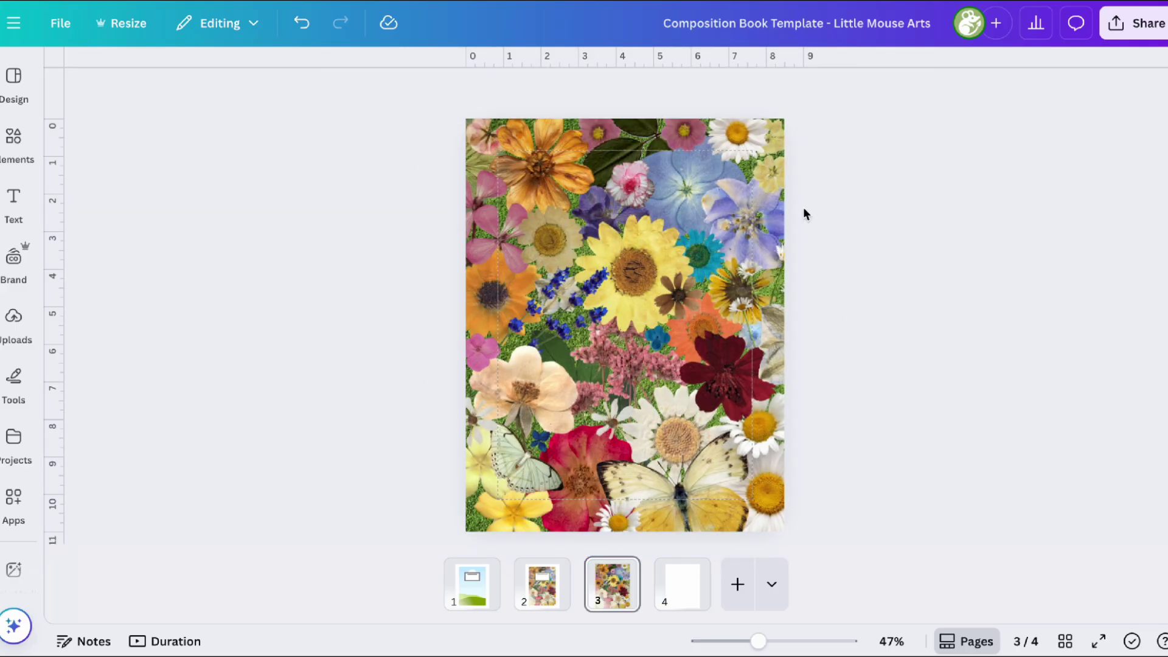
key(ctrl+z)
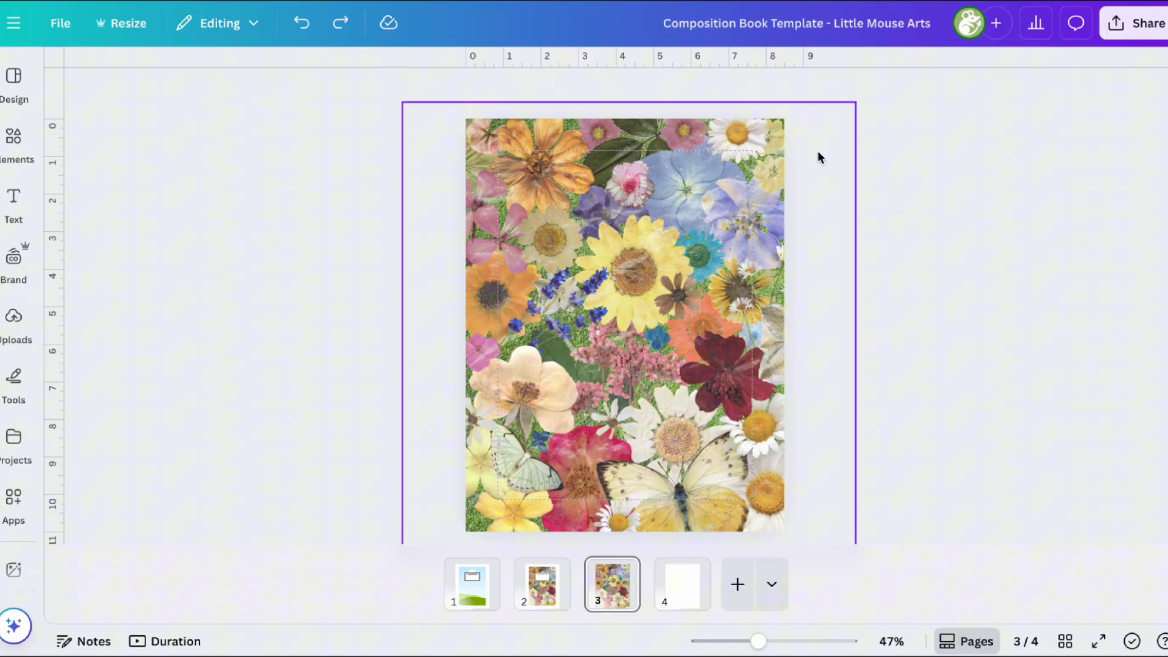
Look at the Share > Download settings, then close the panel without downloading.
click(1136, 23)
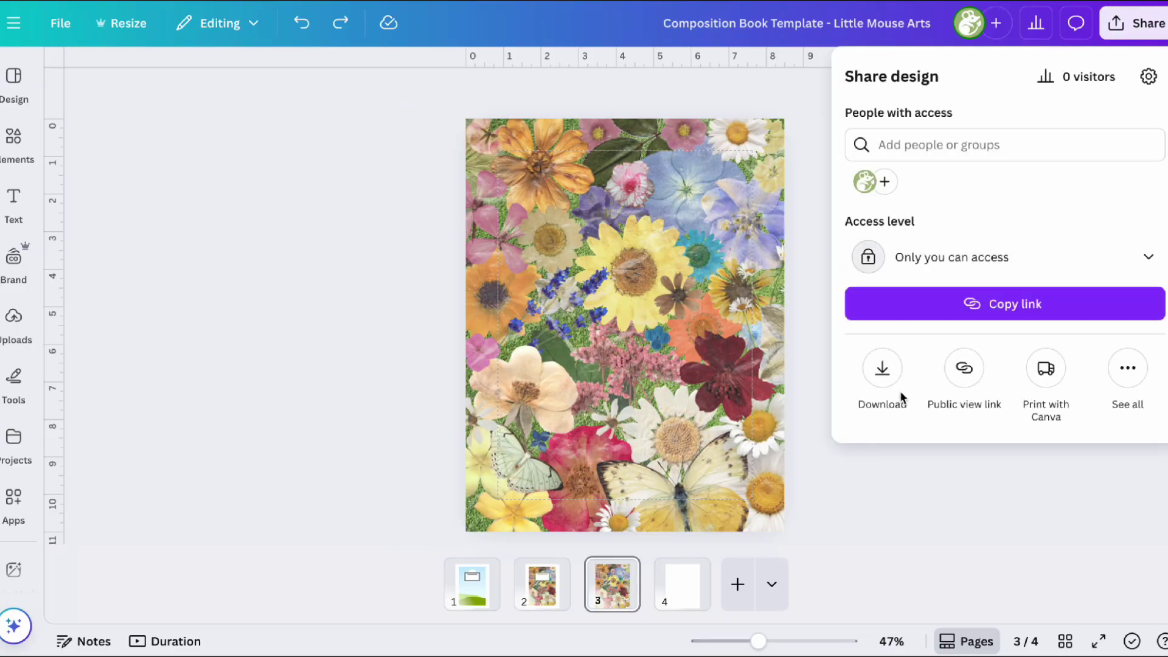
click(882, 371)
key(Escape)
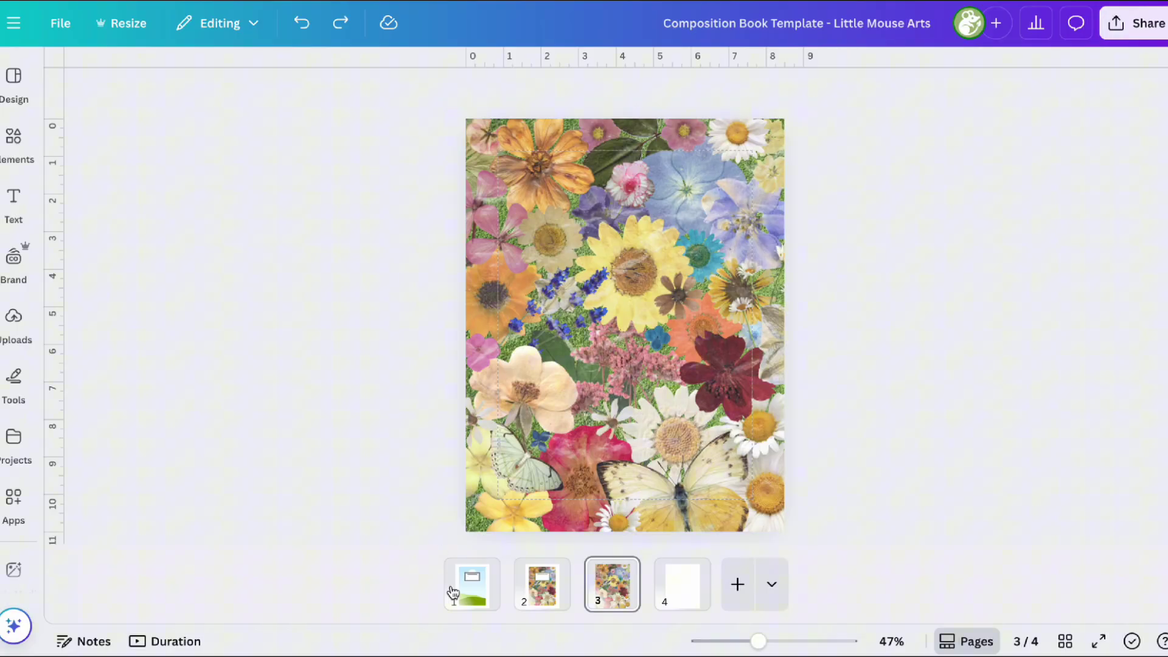
Drop the uploaded floral collage into page 1's rounded frame, replacing the sky-and-hills scene.
click(470, 584)
click(14, 316)
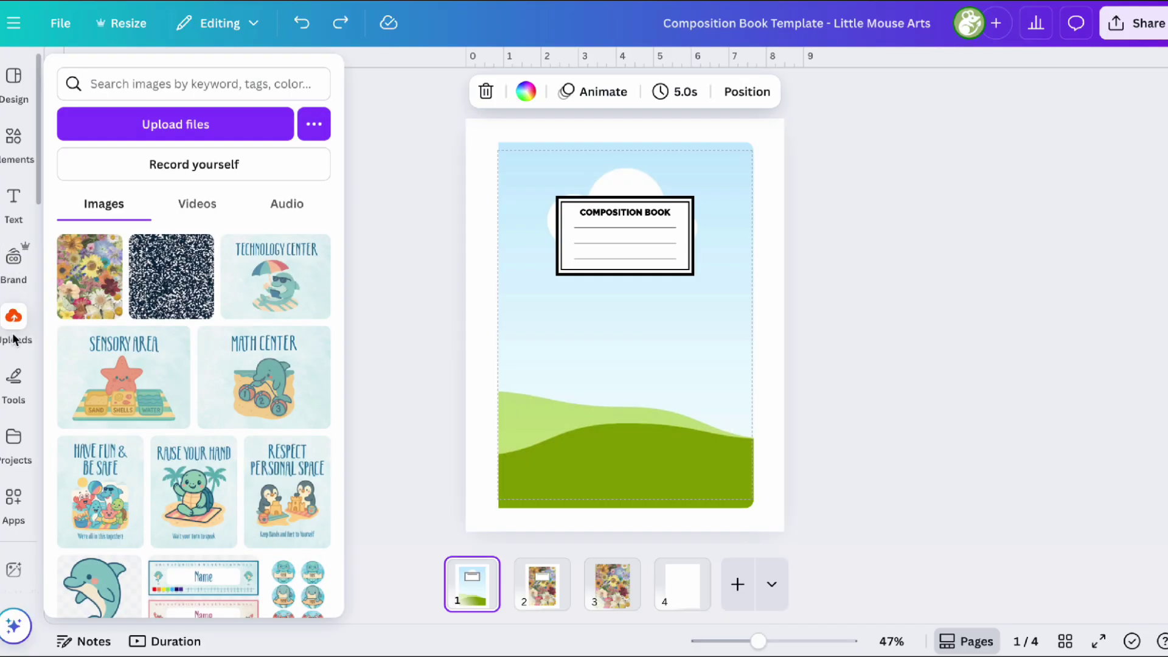
click(93, 284)
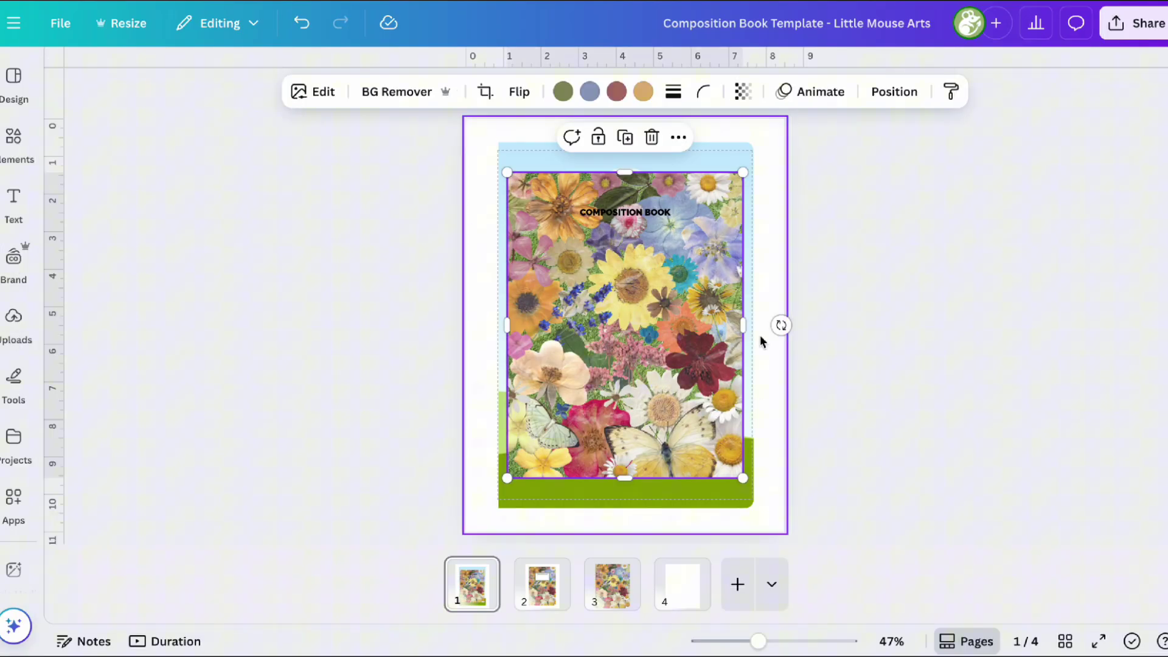
drag(639, 294, 638, 330)
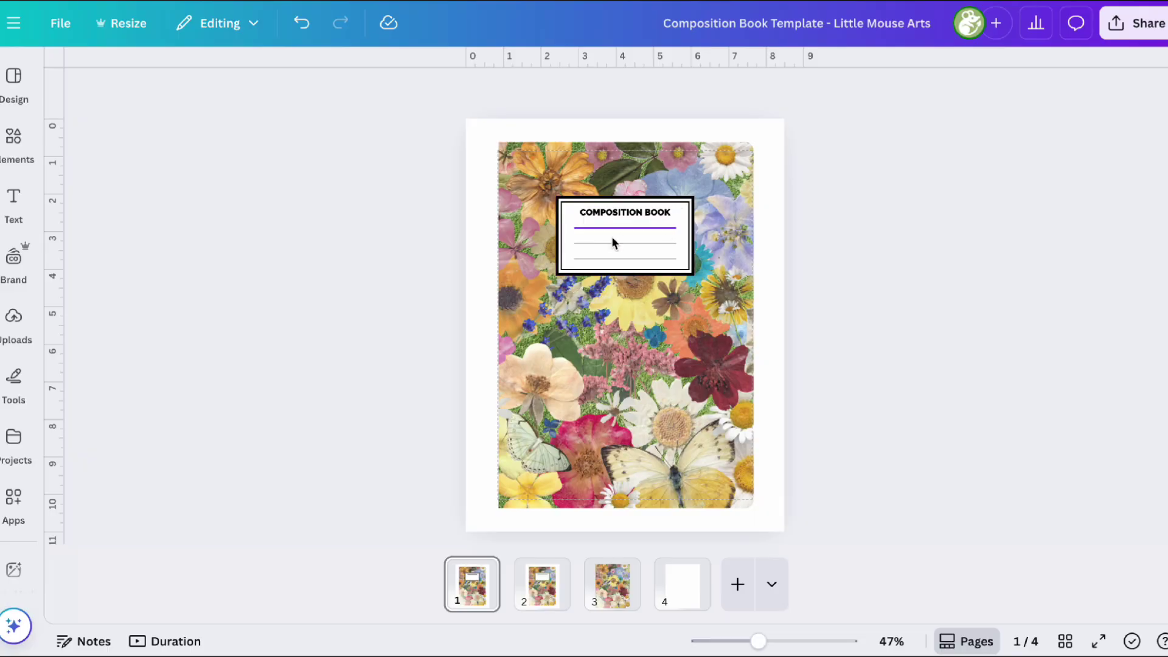
Inspect page 2's green-framed floral cover up close, then check and close the Share panel.
click(556, 600)
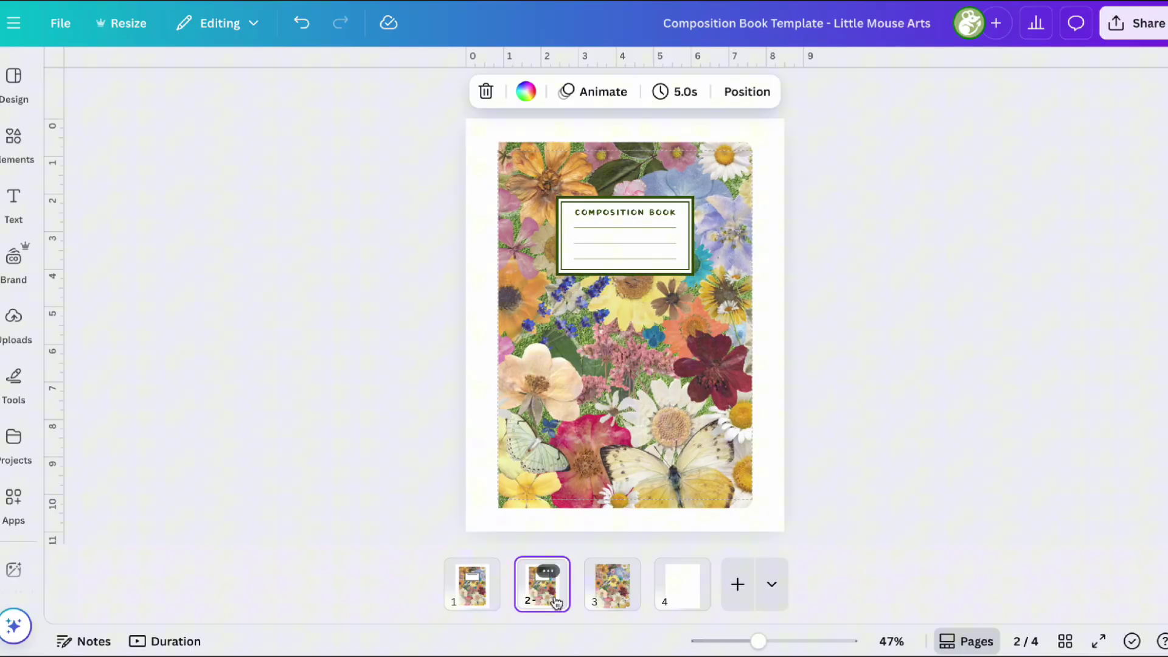
scroll(677, 389, up, 5)
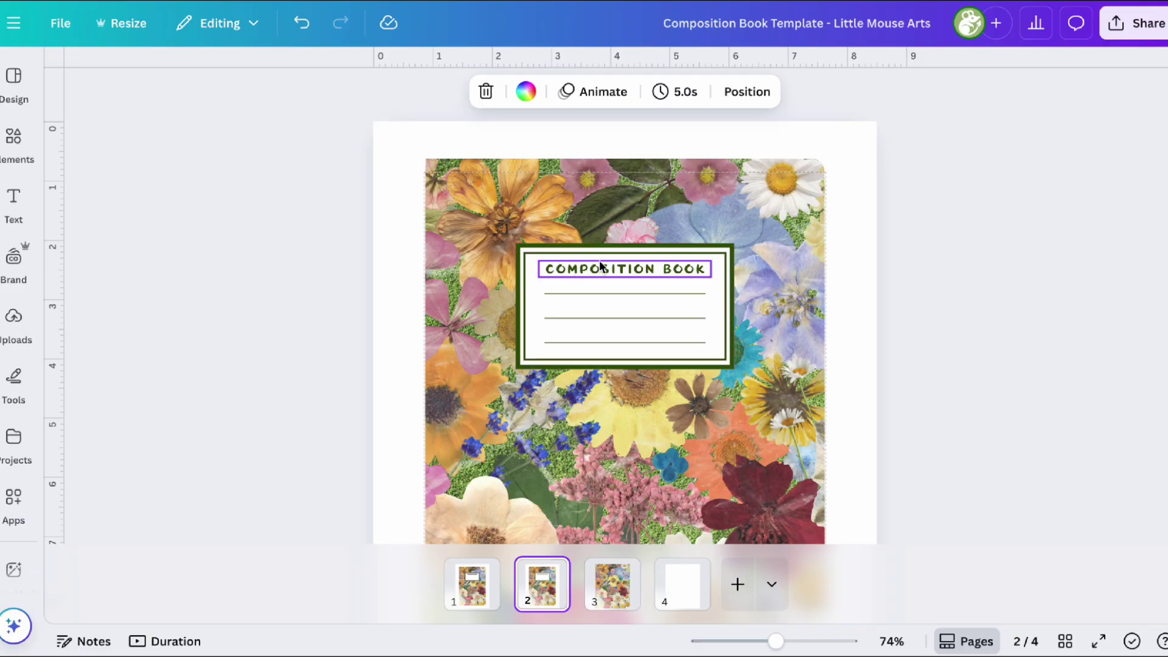
scroll(948, 346, down, 3)
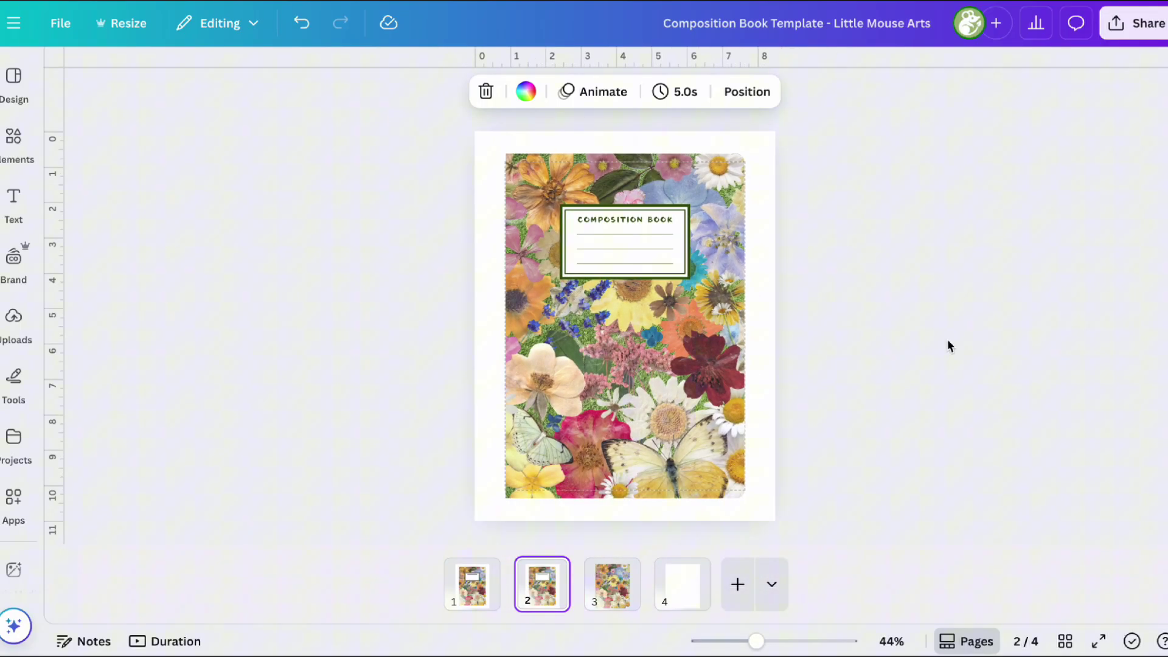
click(1142, 24)
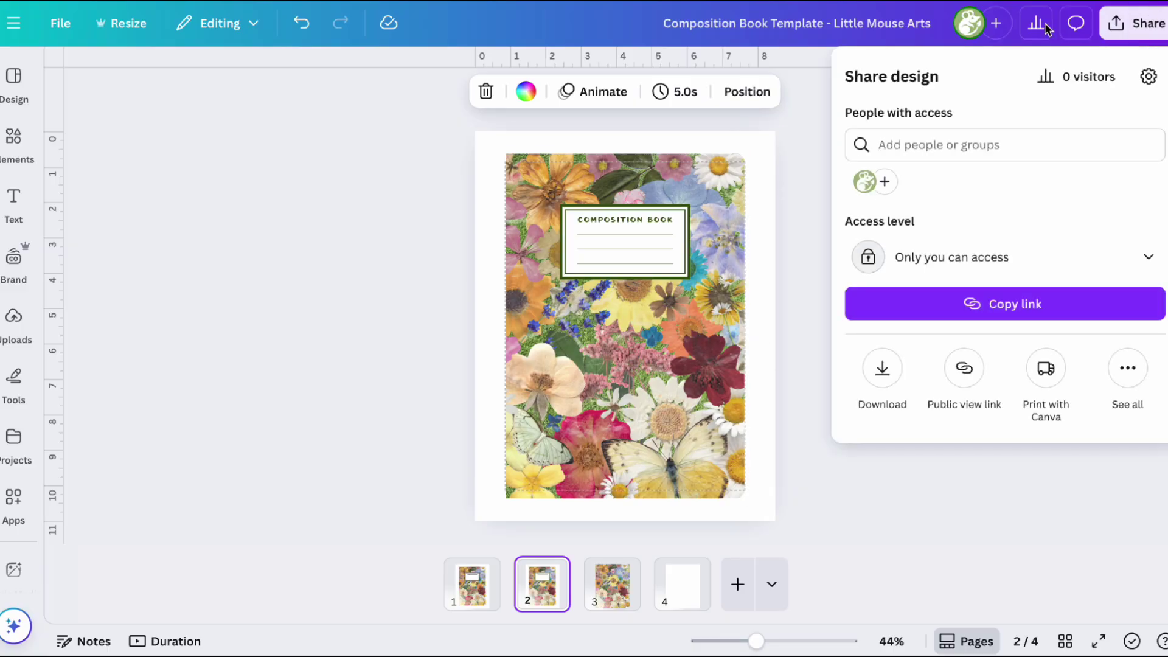
click(914, 516)
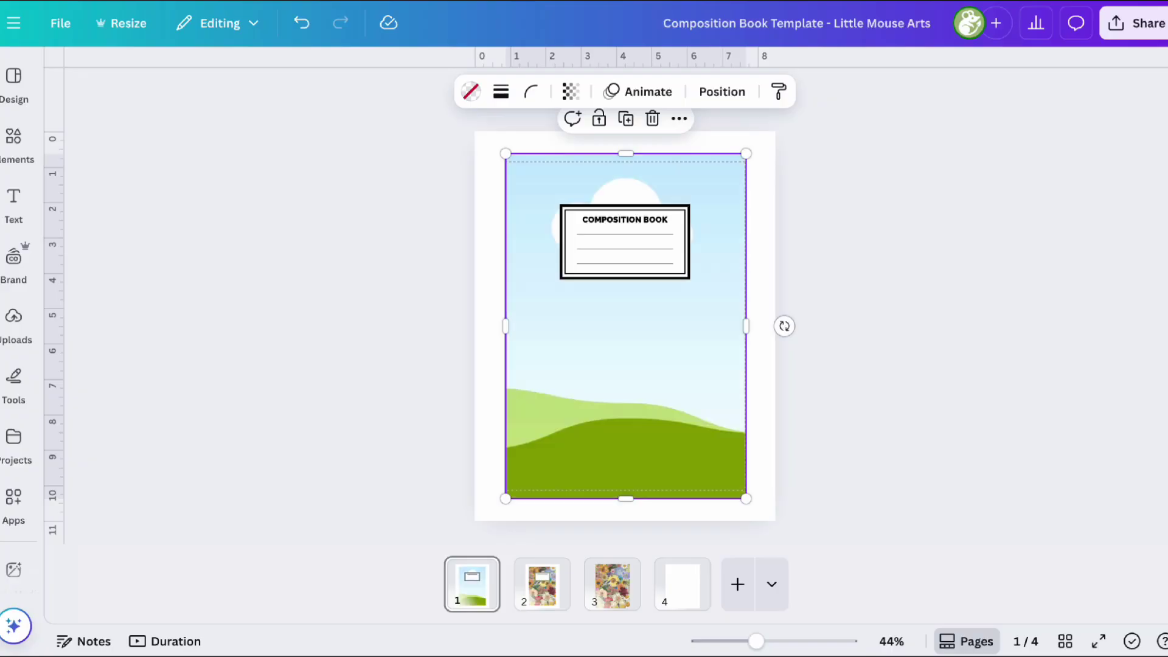
Deselect the restored sky-and-hills graphic on page 1.
click(931, 243)
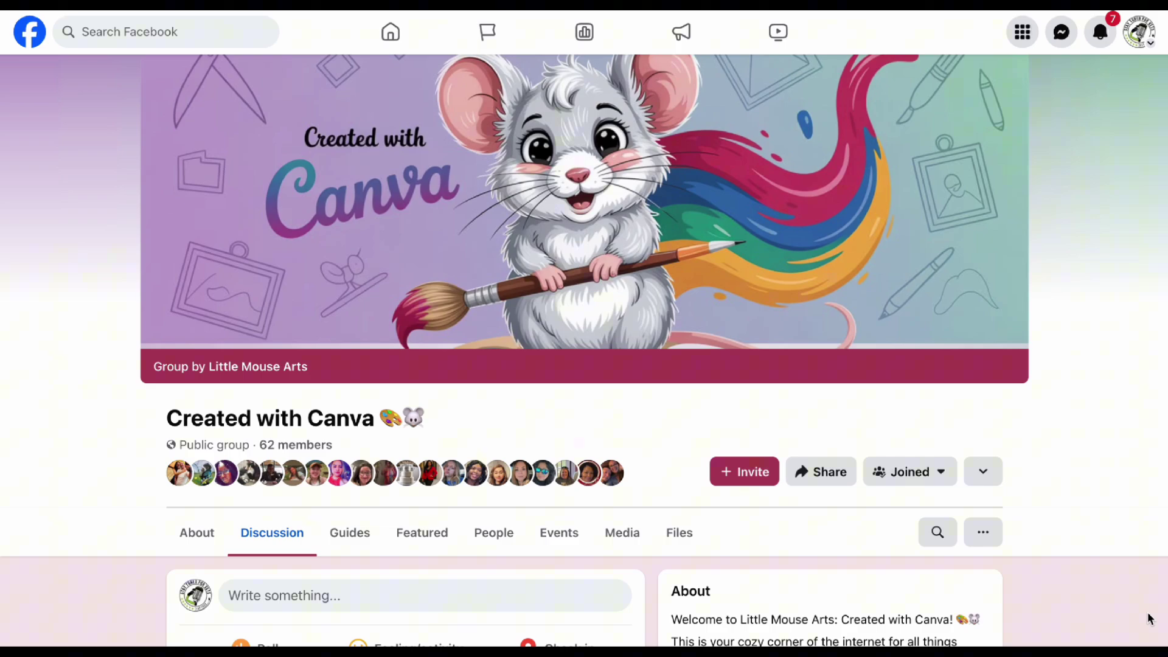
Browse the Created with Canva group page and its Guides section.
scroll(1124, 477, down, 5)
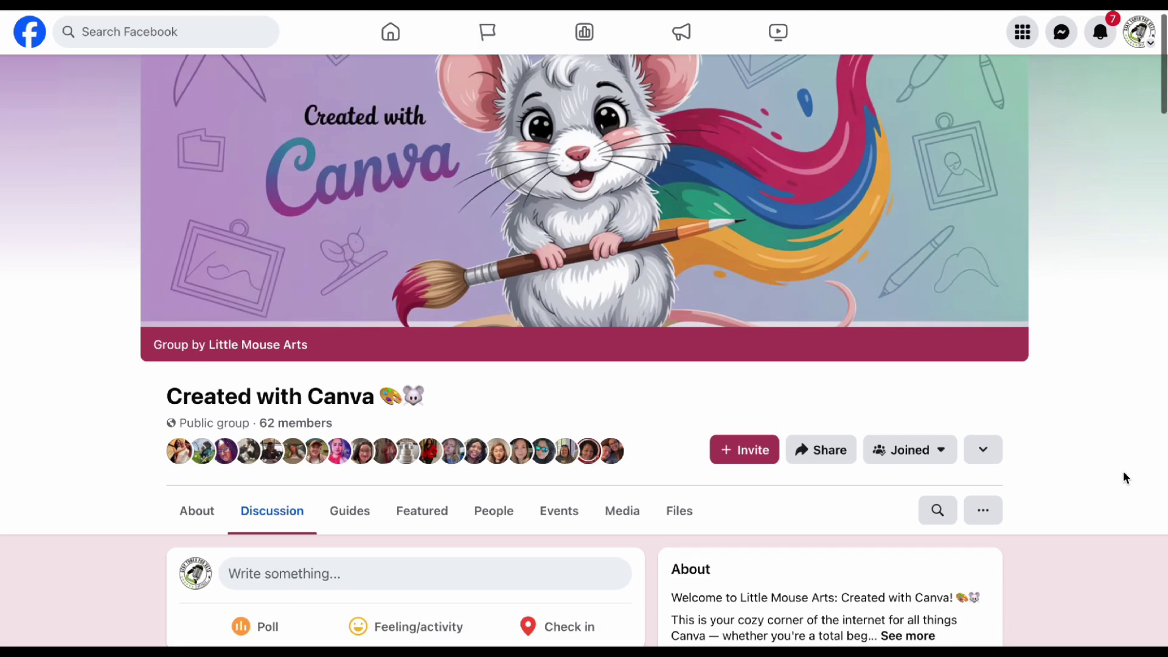
scroll(1124, 474, down, 8)
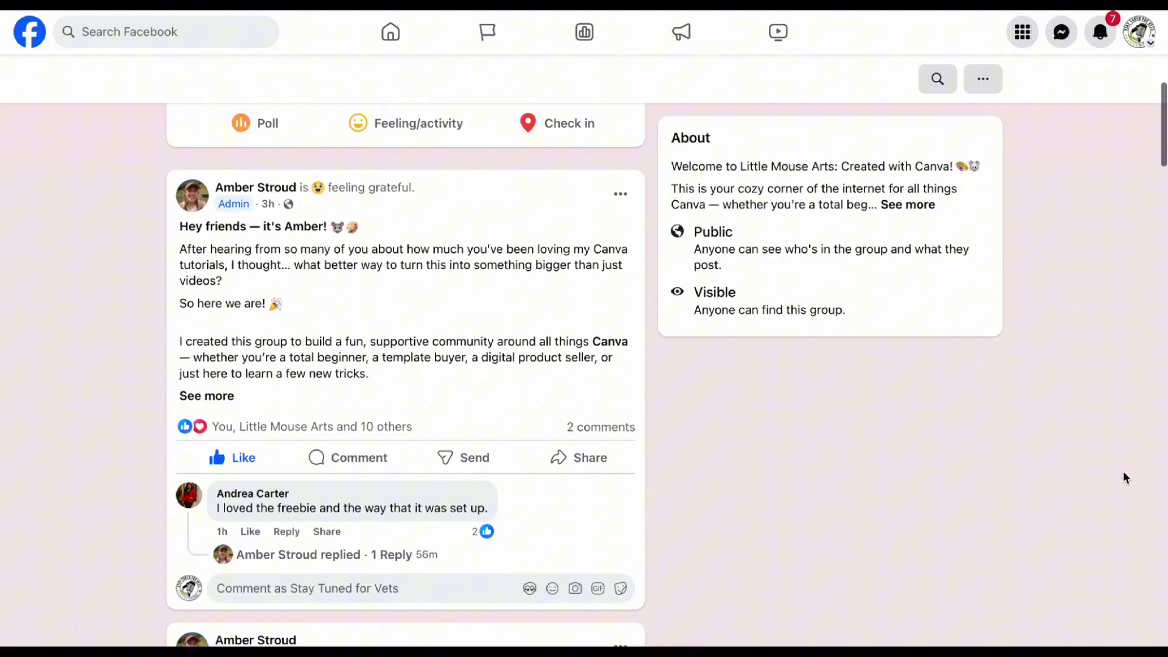
scroll(1123, 471, down, 6)
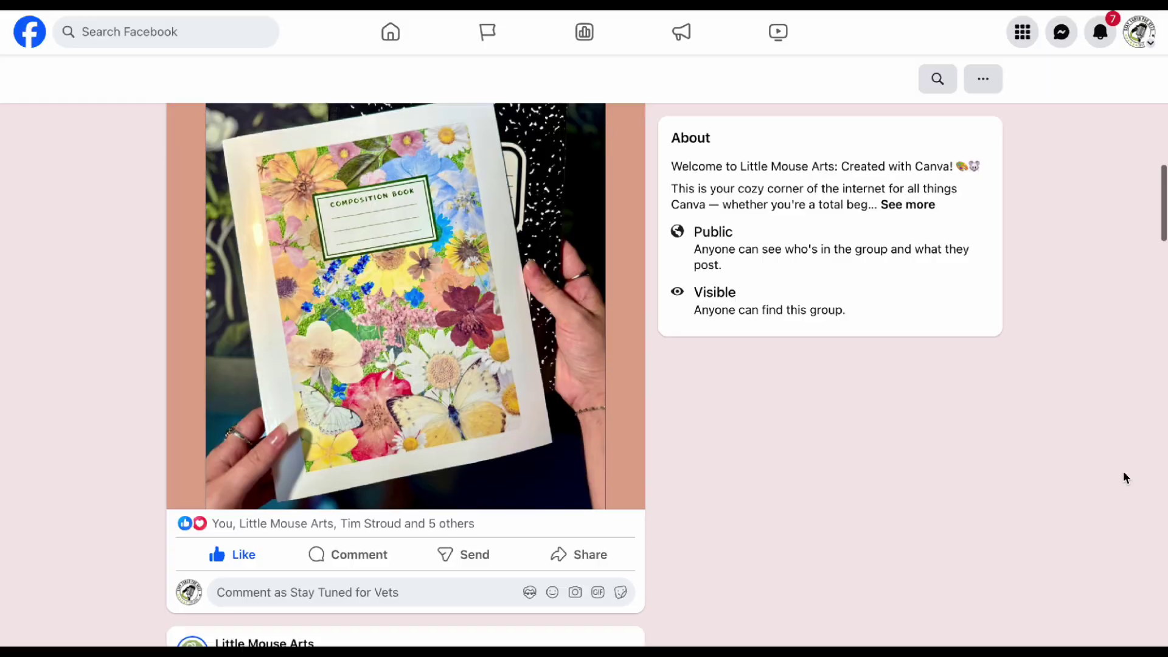
scroll(1123, 472, up, 12)
scroll(1123, 472, up, 2)
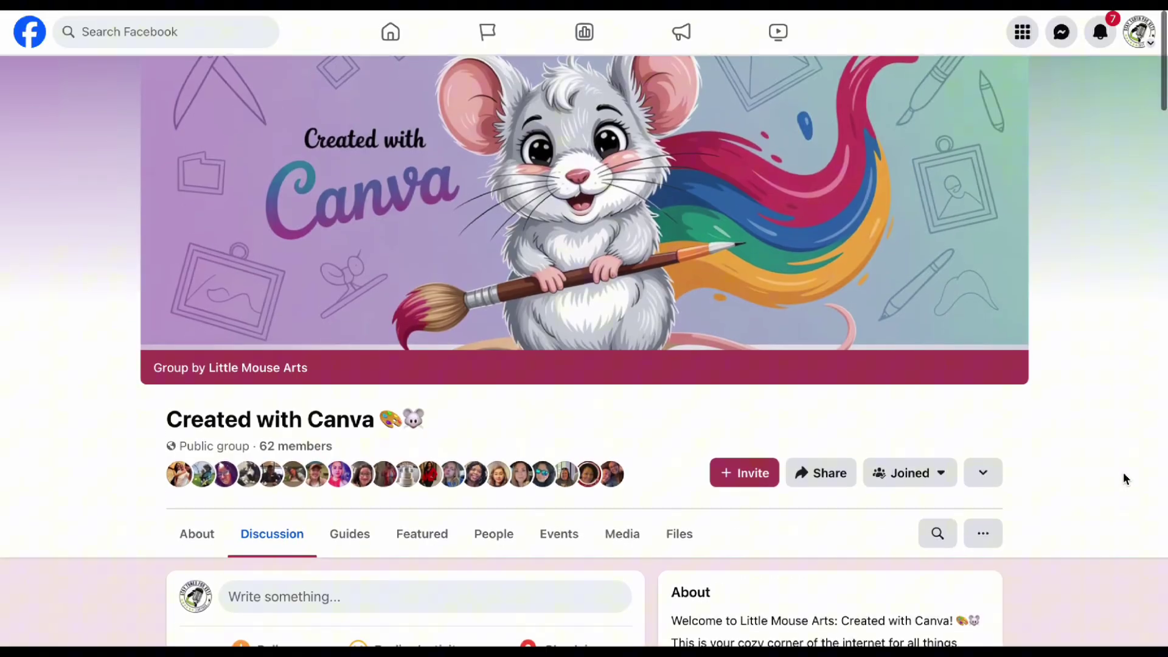
scroll(1123, 472, down, 5)
click(350, 252)
scroll(860, 285, down, 3)
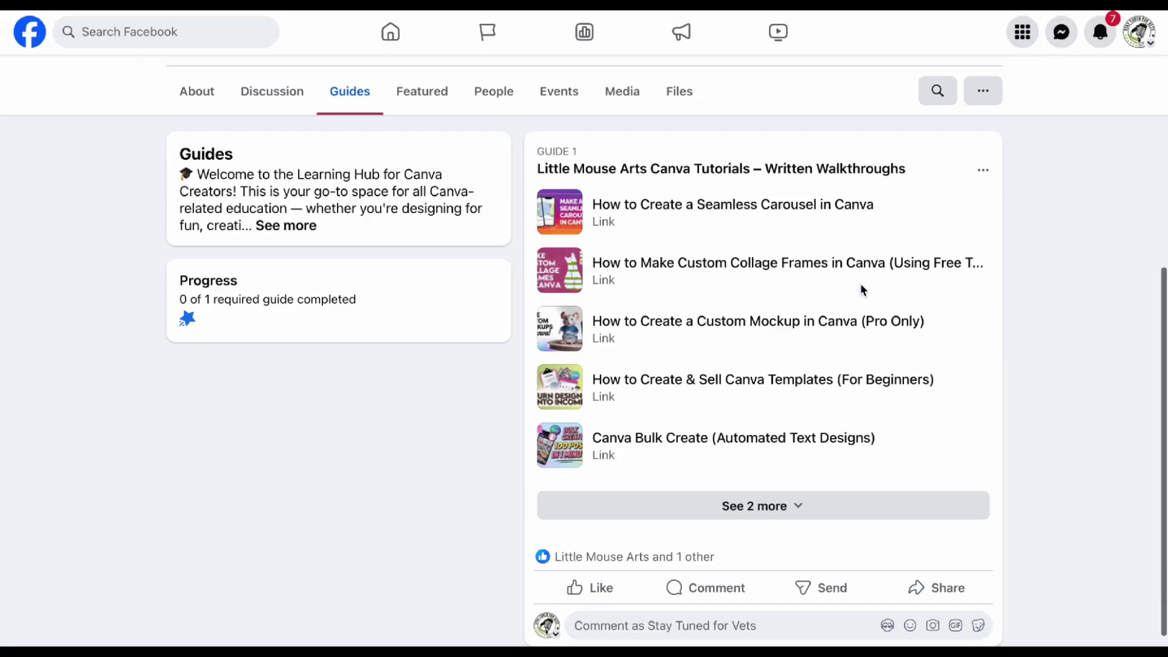
scroll(894, 440, up, 6)
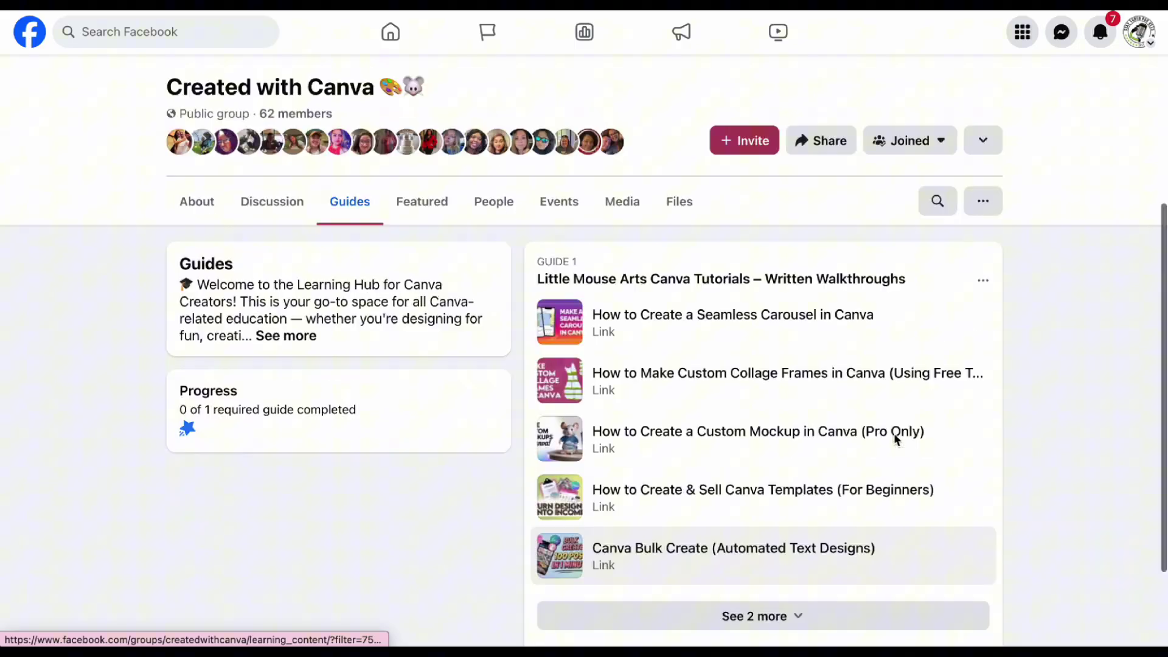
Look through the group's About section, then scroll the first post under Discussion.
click(196, 441)
scroll(703, 268, down, 5)
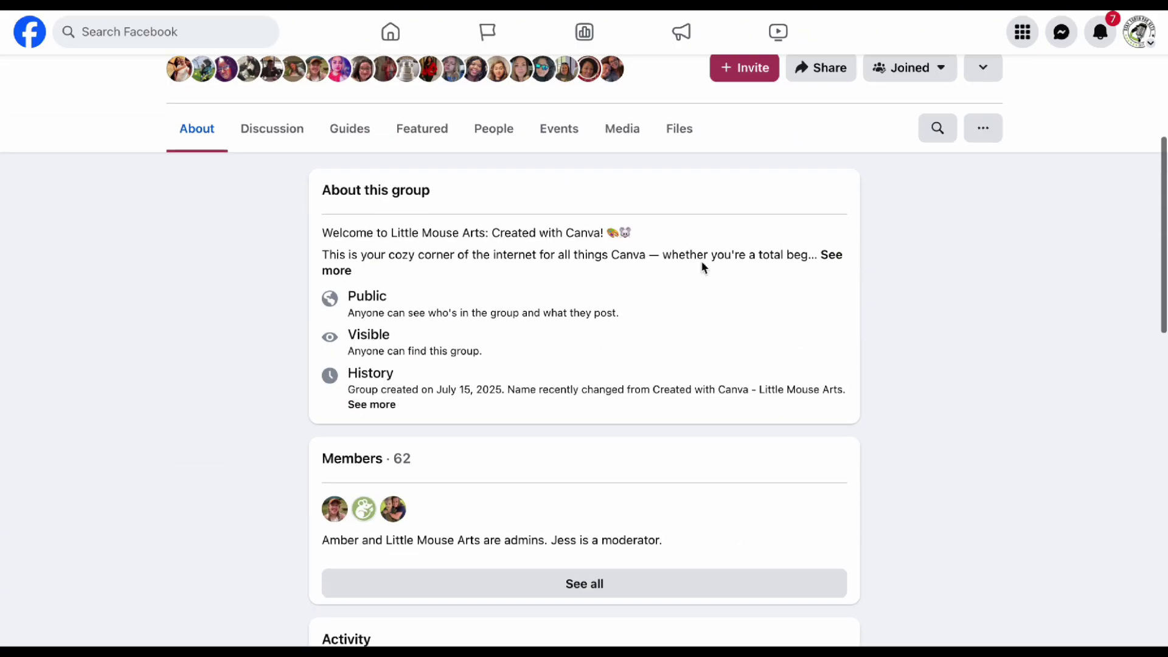
scroll(703, 267, down, 8)
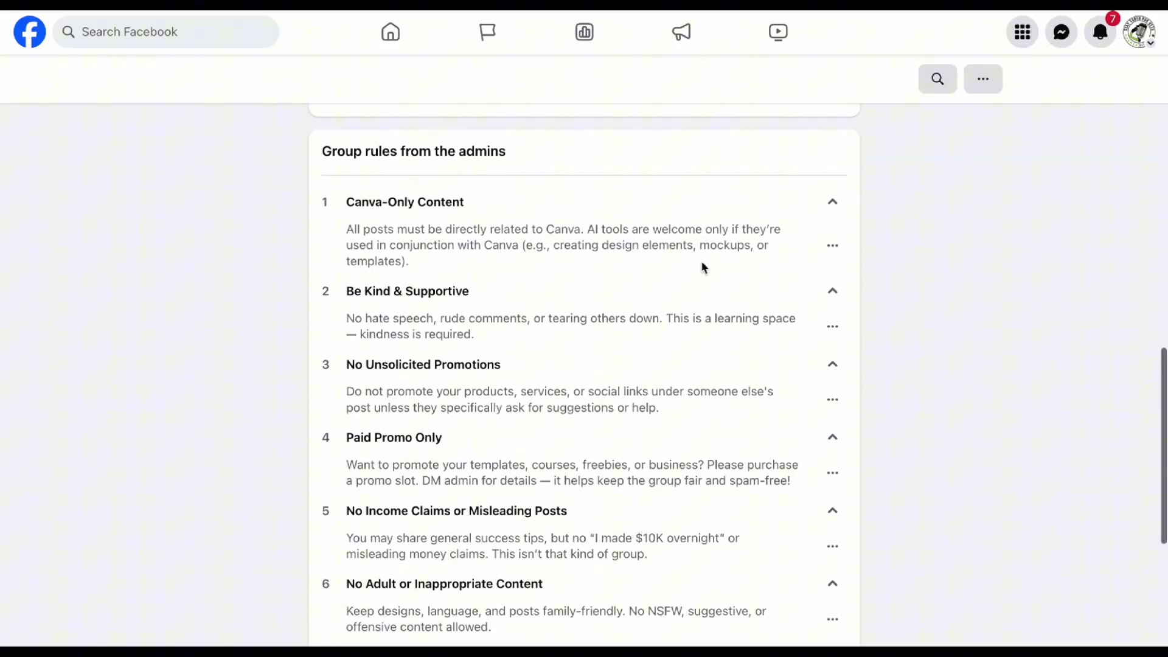
scroll(701, 261, up, 15)
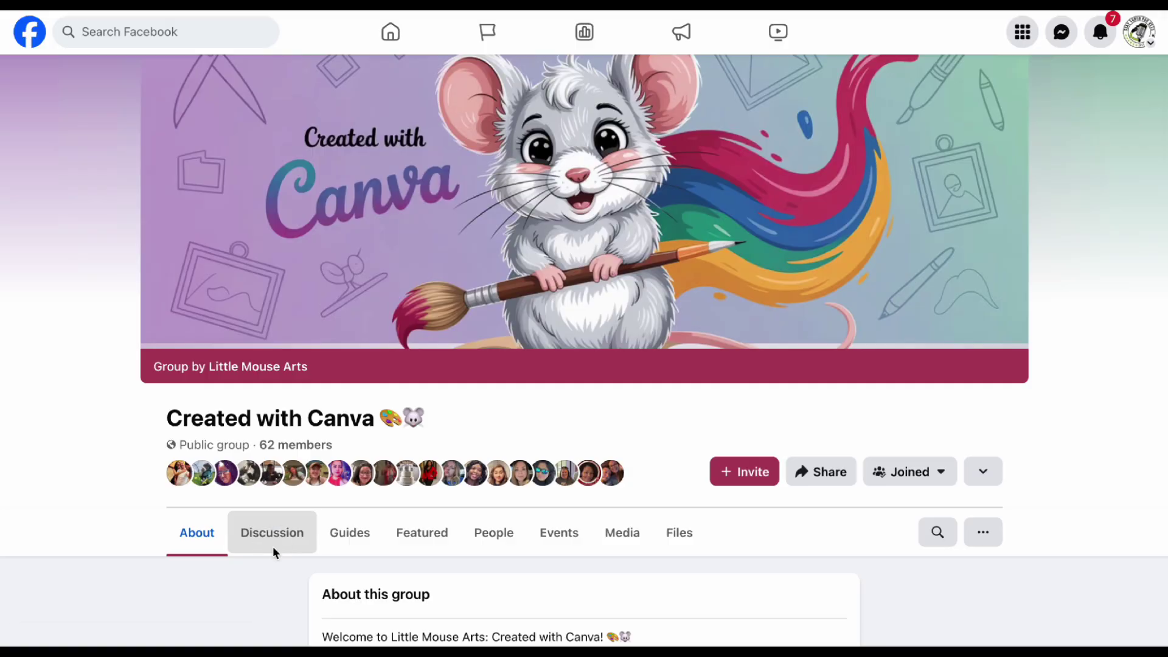
click(272, 546)
scroll(571, 422, down, 5)
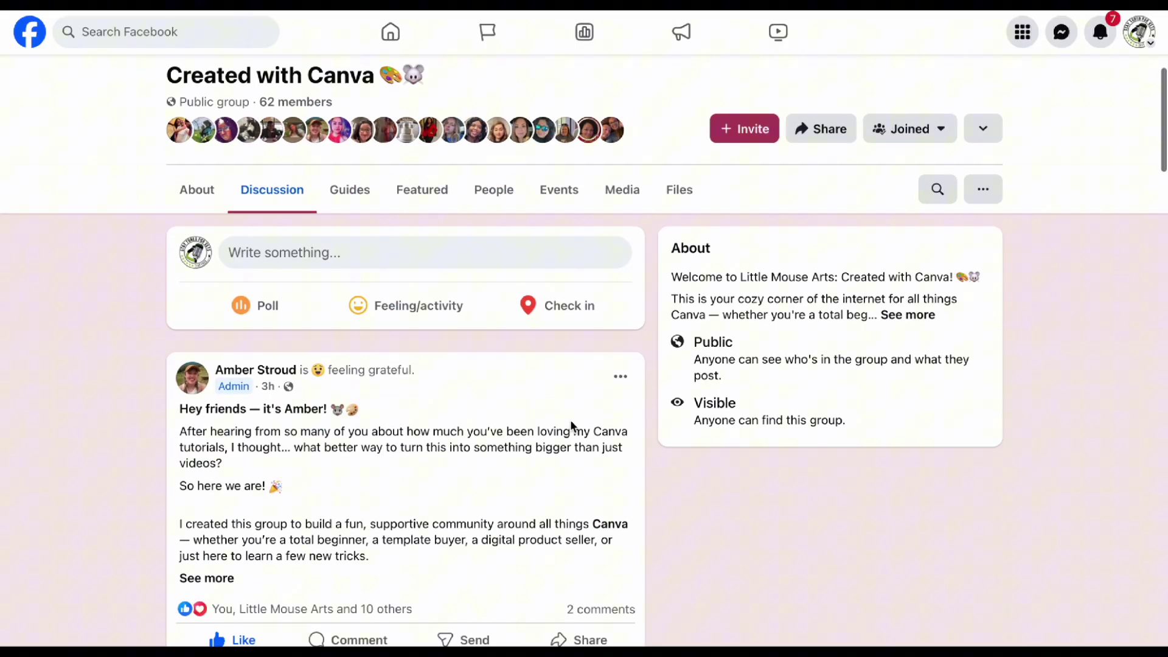
scroll(571, 424, down, 3)
scroll(571, 423, up, 9)
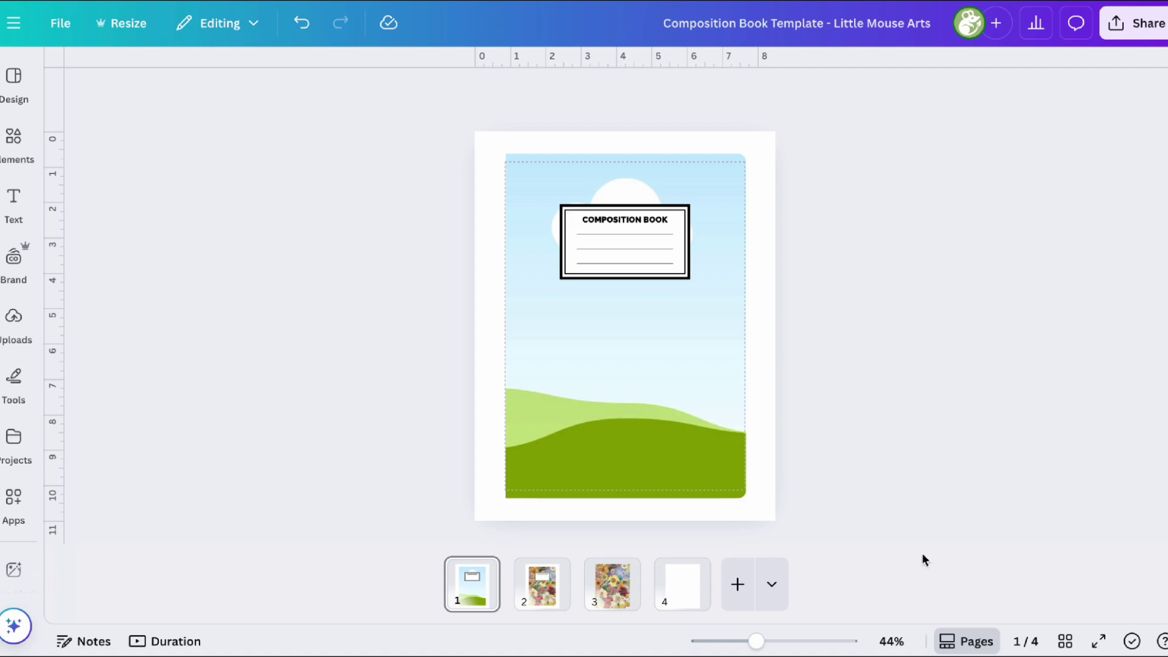
Select page 1's cover background, then move to blank page 4.
click(570, 163)
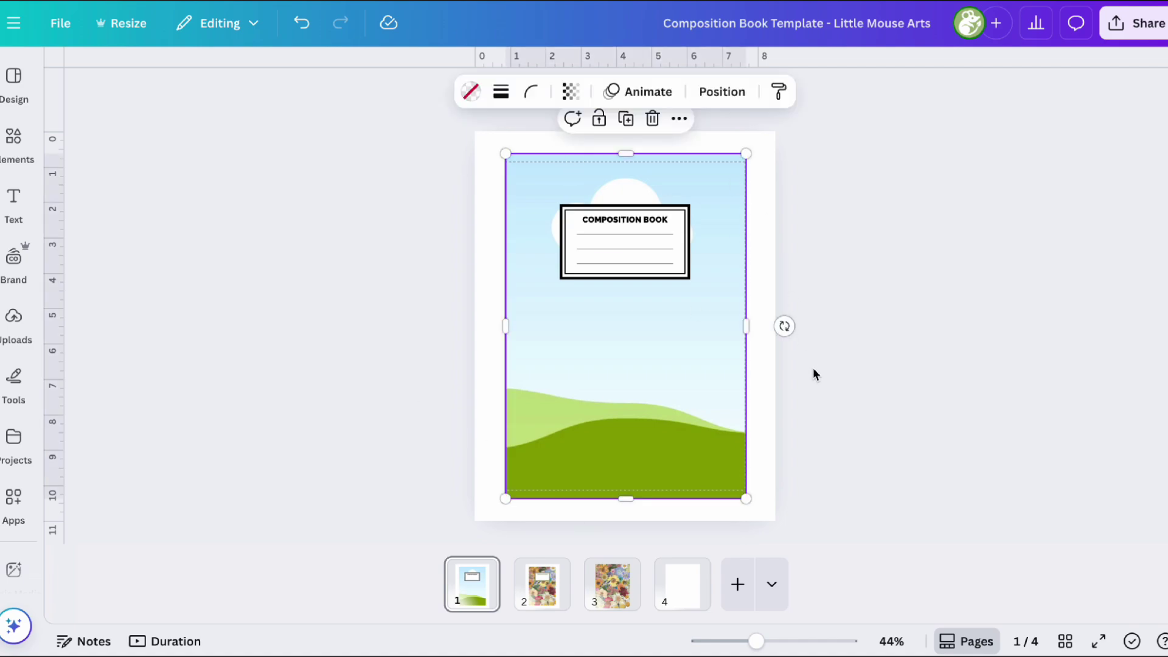
click(676, 581)
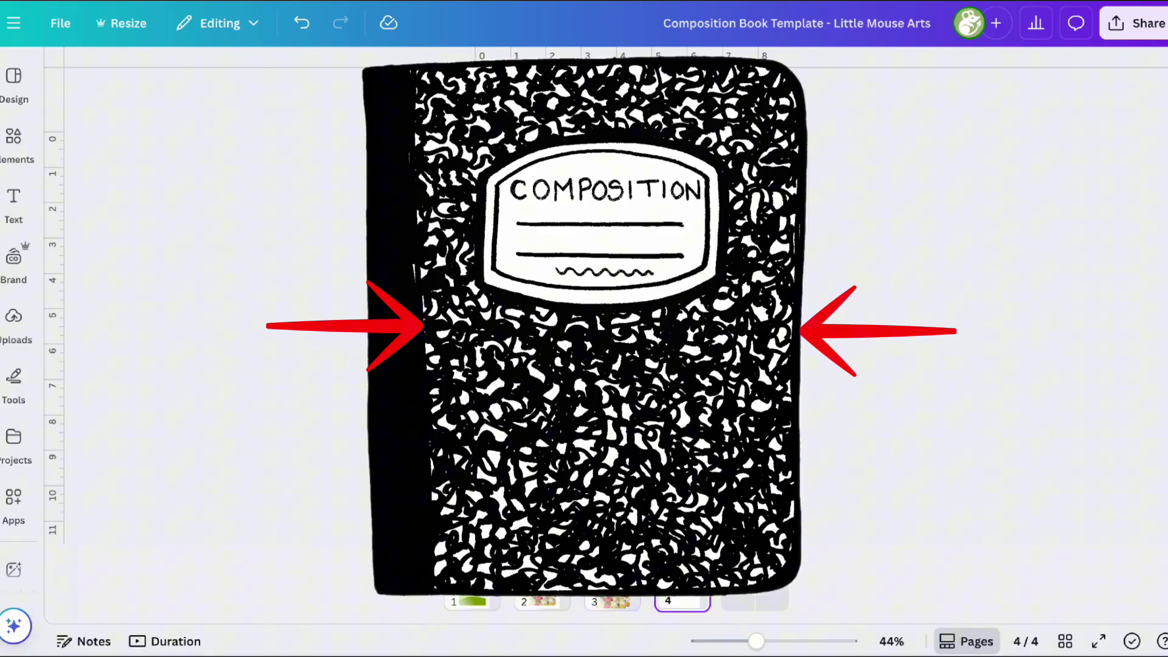
Resize the blue square to 6.75 × 9.75 in and move it to fill the page.
click(633, 332)
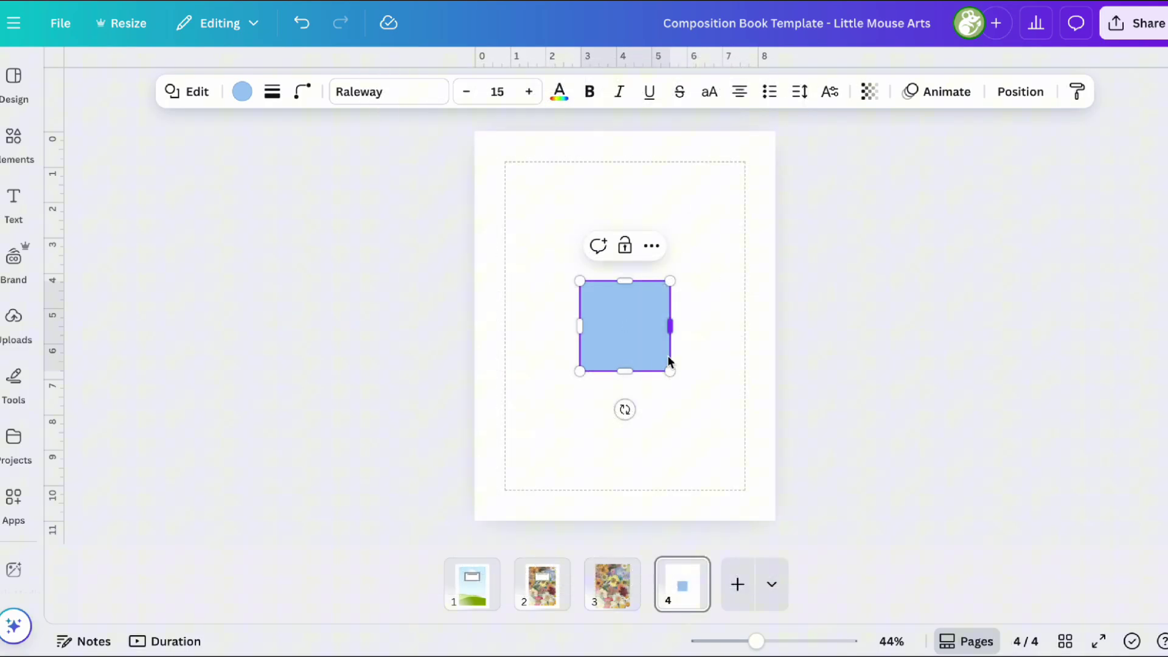
click(1006, 96)
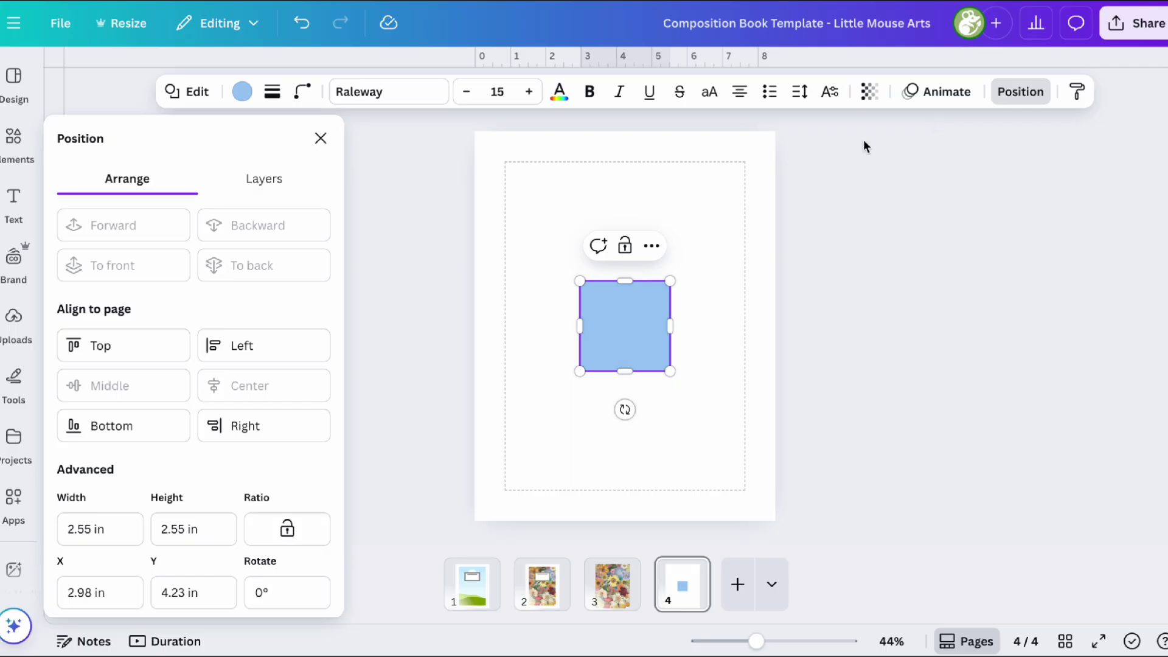
scroll(219, 385, down, 1)
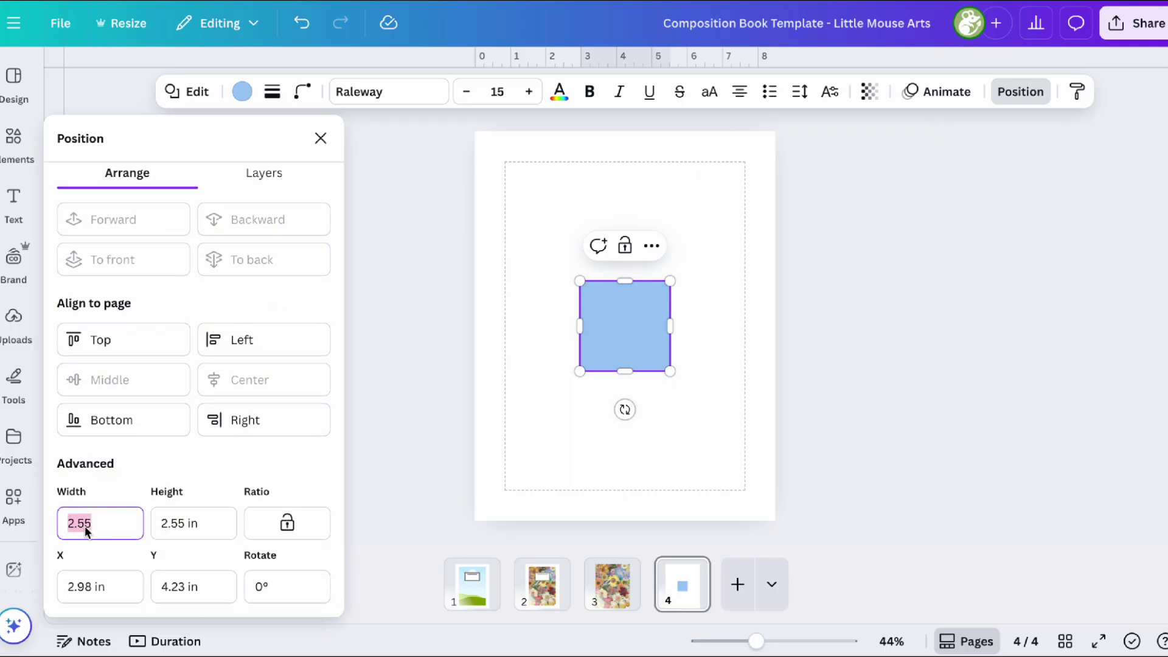
text(6.75)
click(183, 527)
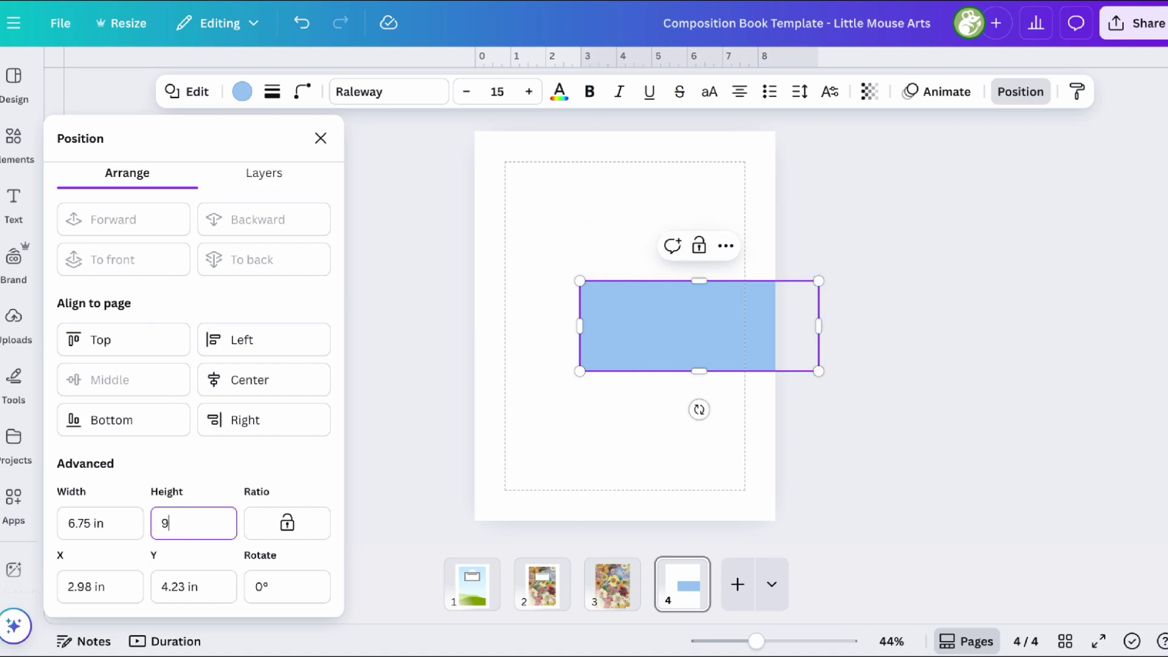
text(9.75)
key(Return)
drag(727, 348, 655, 232)
Duplicate the blue rectangle and round the copy's corners to 23, aligned over the original.
click(854, 240)
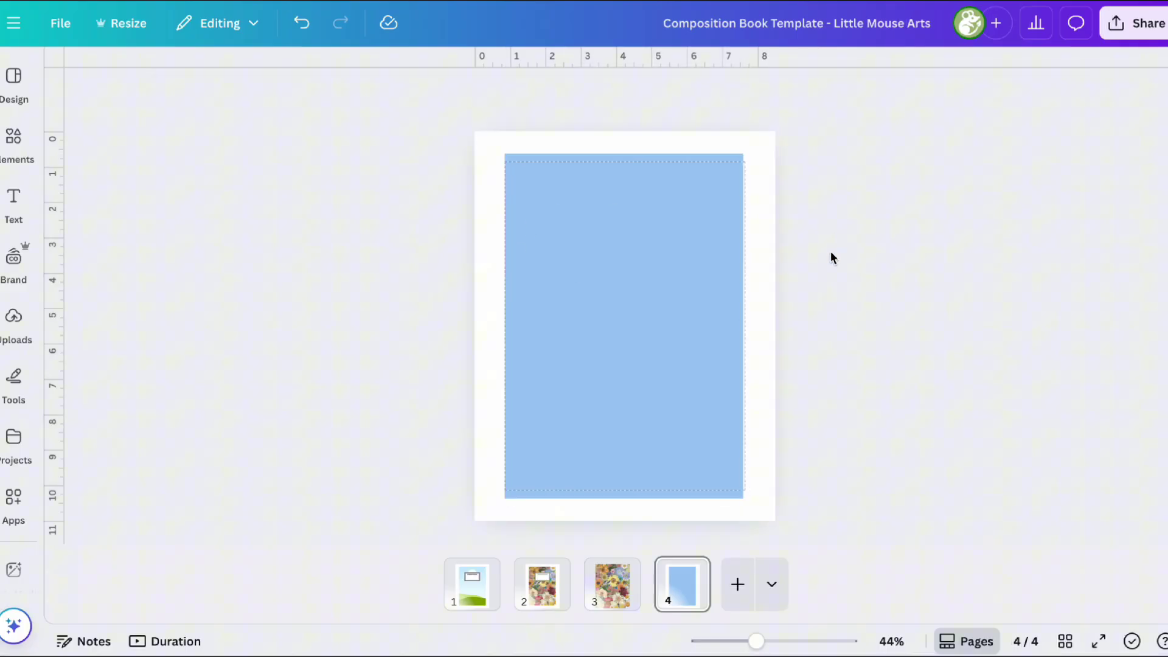
click(644, 245)
click(892, 210)
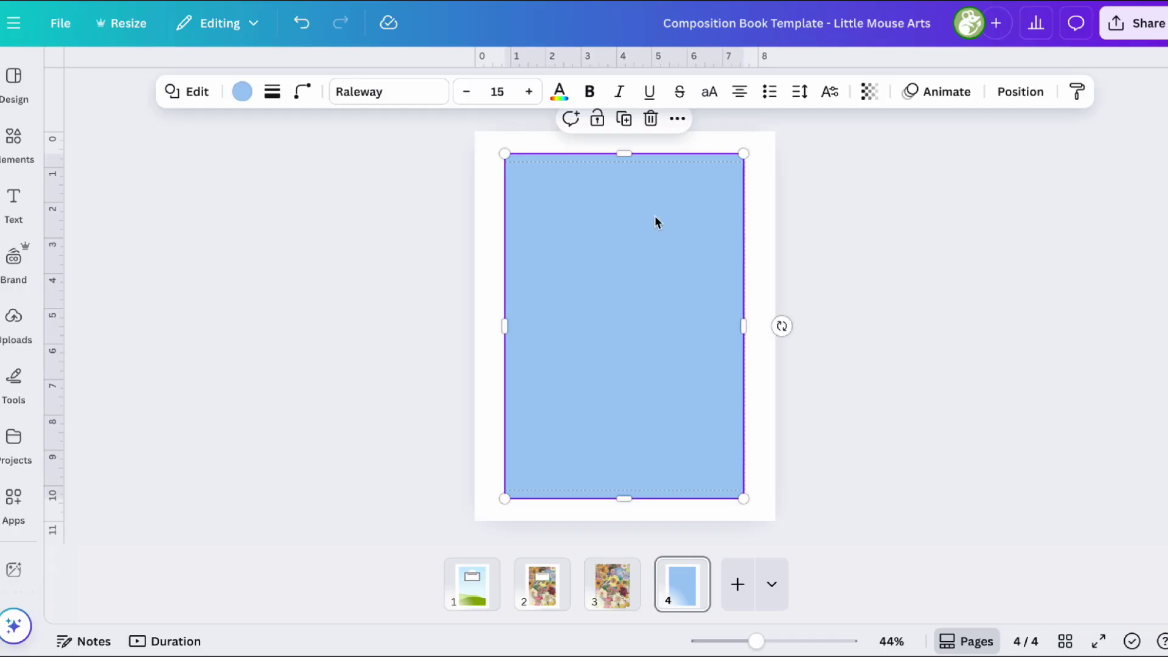
key(ctrl+d)
click(302, 91)
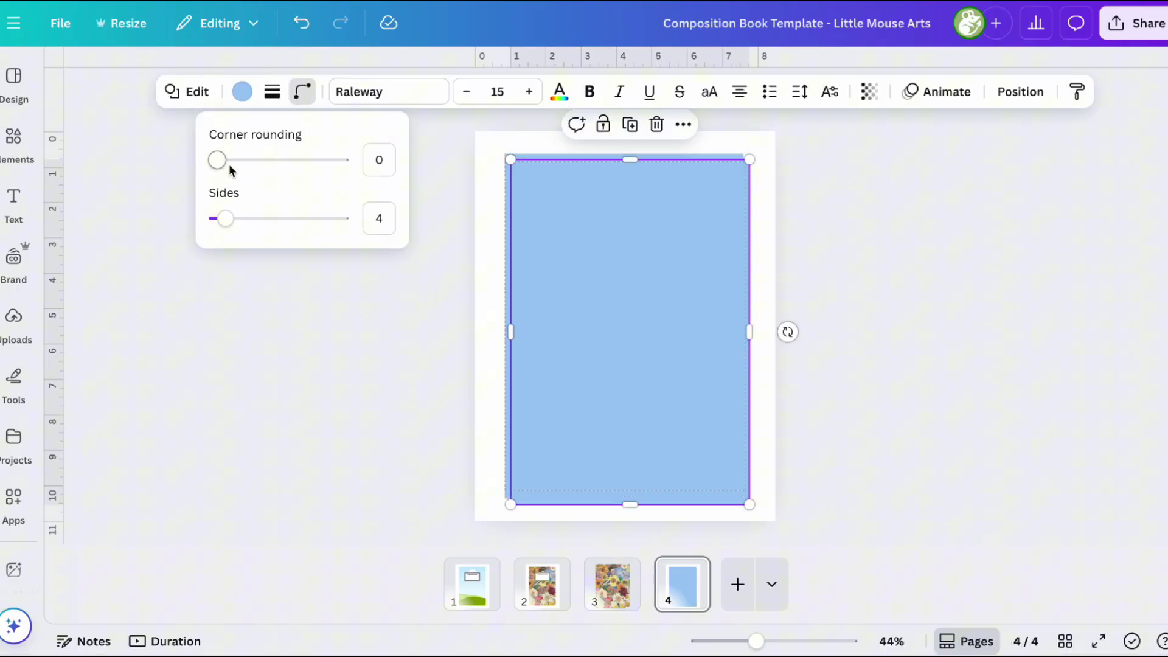
drag(230, 165, 244, 163)
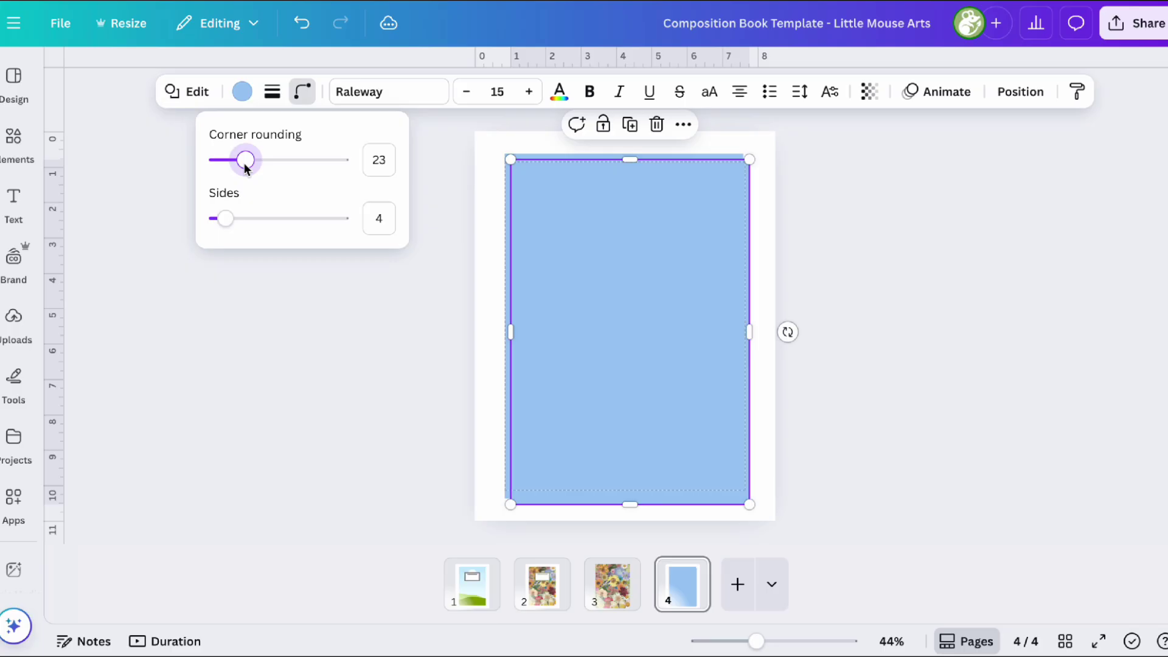
drag(621, 294, 594, 253)
Narrow the square-cornered original from the right so only right corners look rounded.
click(1020, 91)
click(264, 178)
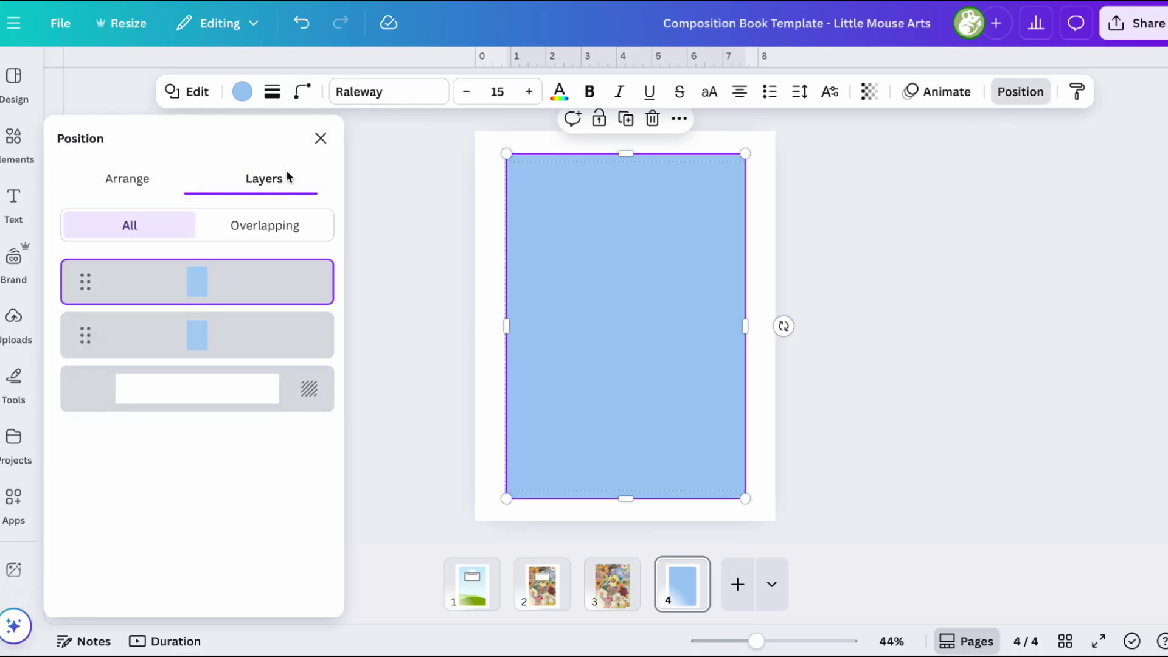
click(229, 333)
drag(741, 318, 716, 315)
click(922, 315)
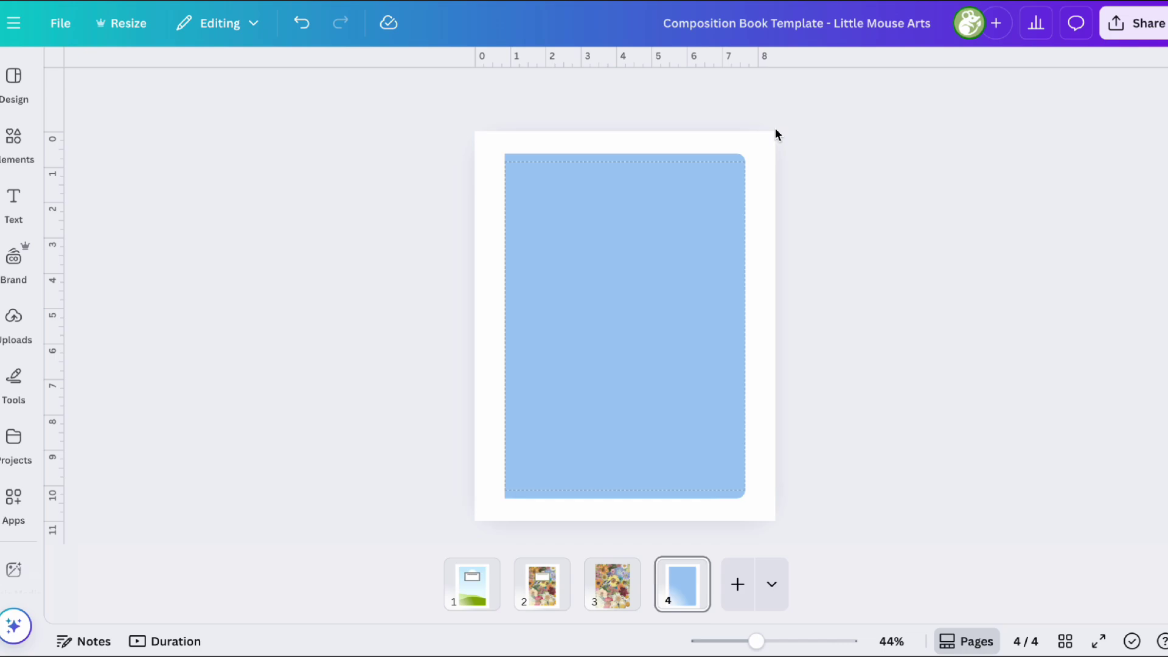
Fill the blue cover shape with black.
click(575, 244)
click(246, 96)
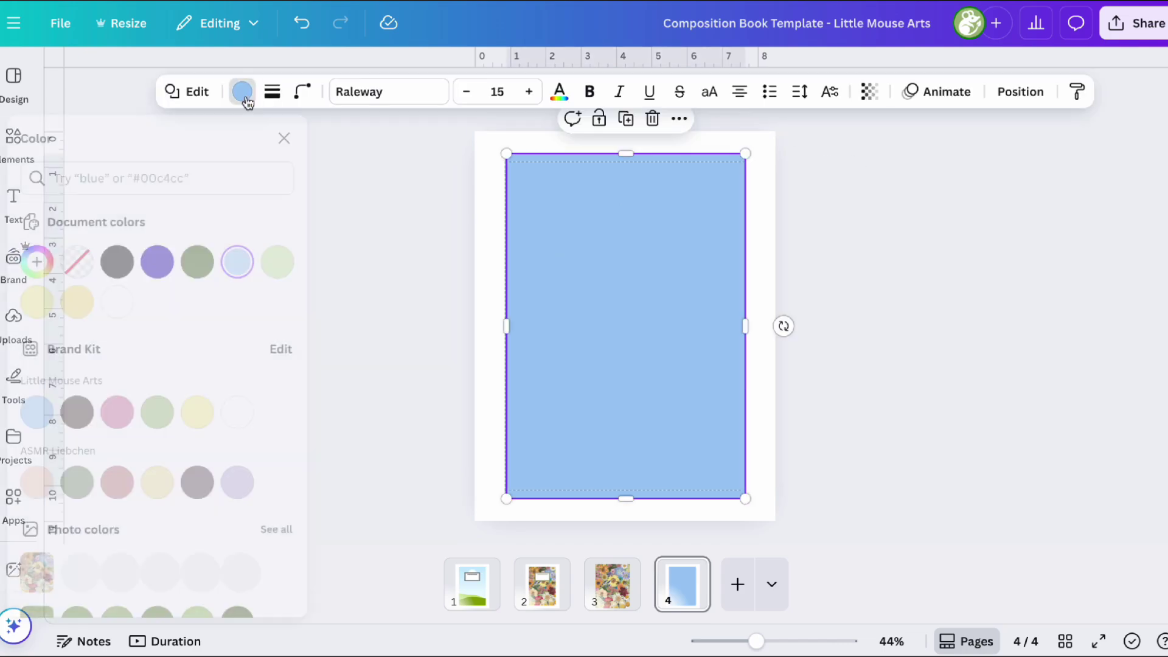
click(154, 262)
click(444, 192)
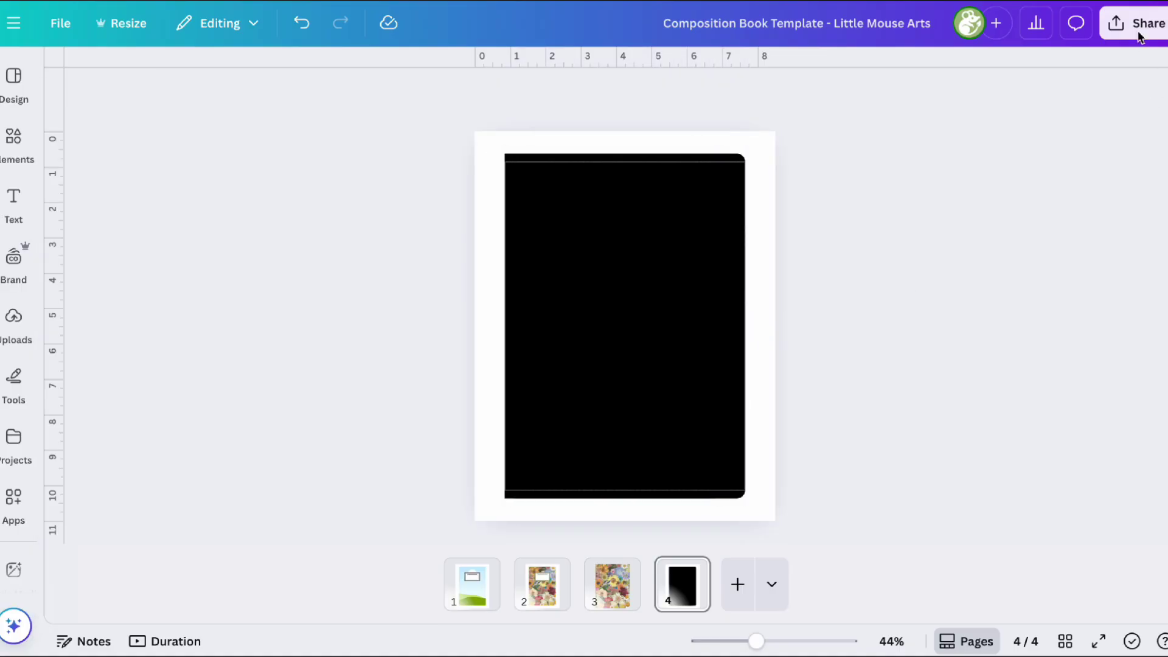
Download only the current page 4 as a PNG.
click(1138, 23)
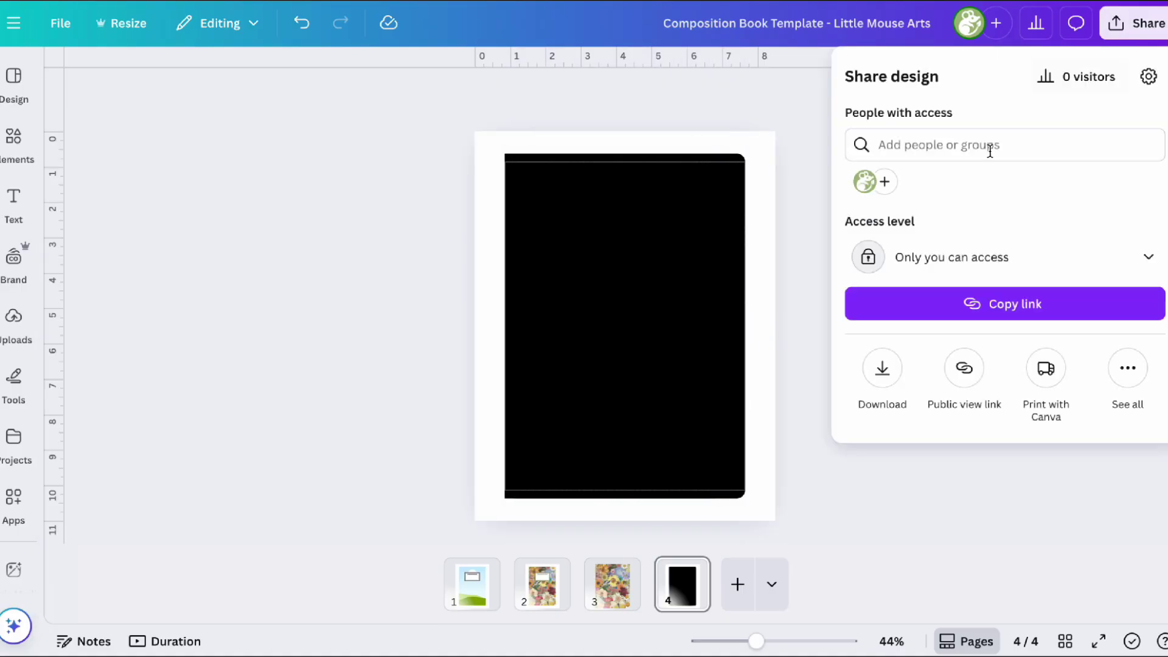
click(883, 369)
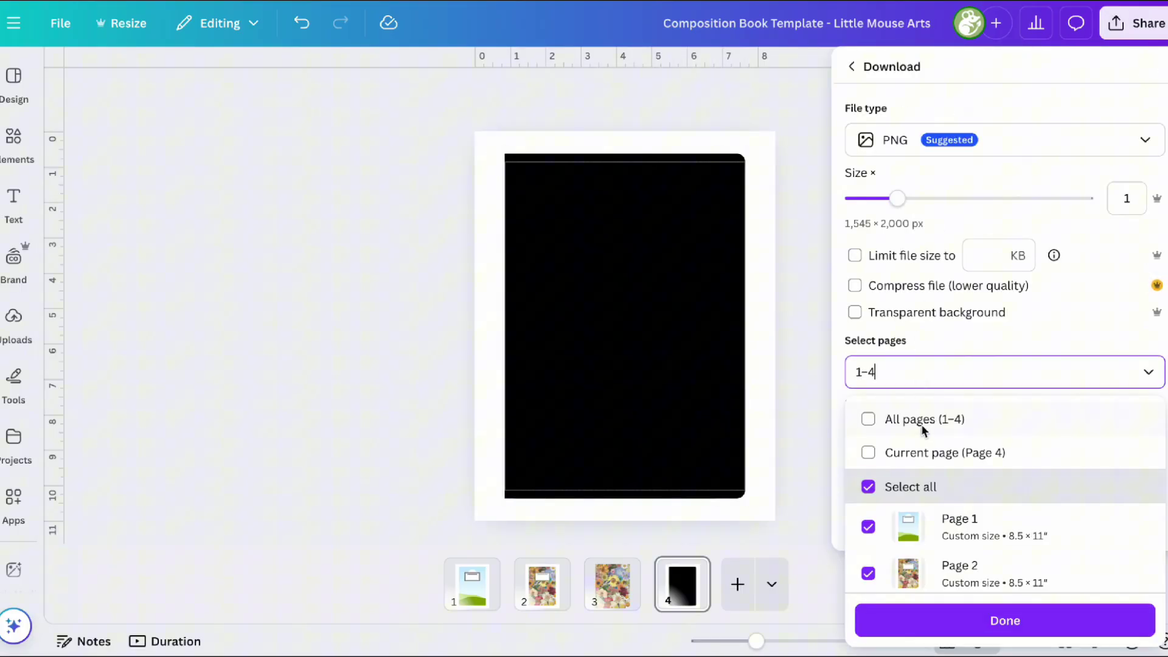
click(937, 453)
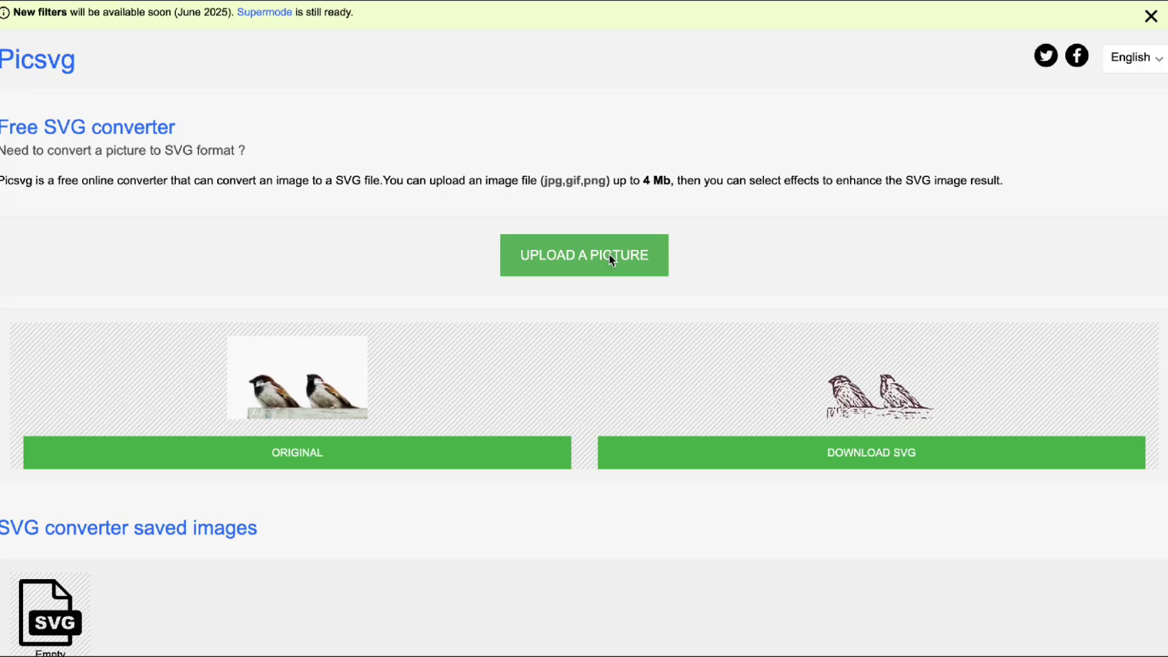
Upload the black Composition Book PNG to Picsvg.
click(612, 260)
click(561, 274)
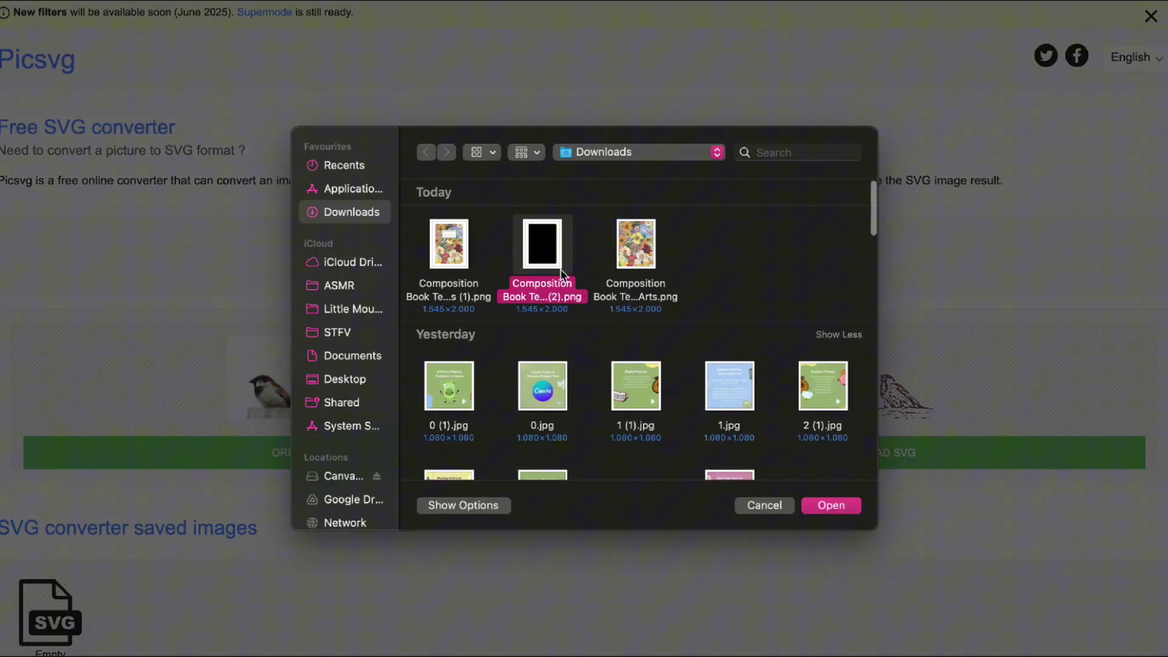
click(829, 505)
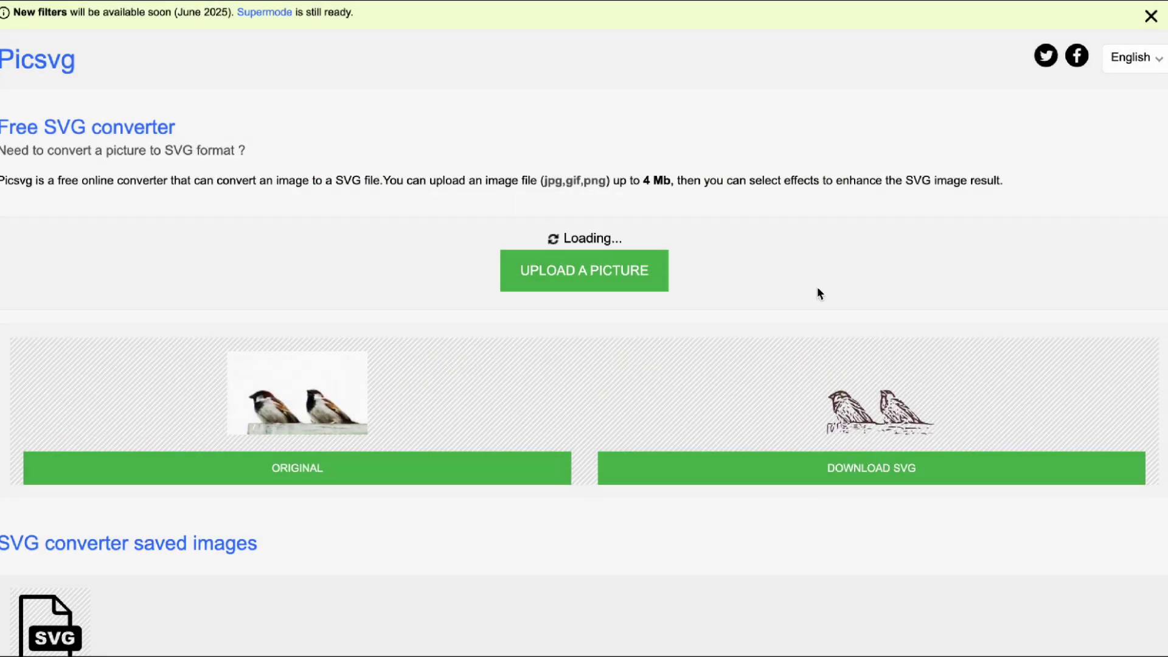
Convert with the Internal 3 filter and Strong detail, then download the SVG.
scroll(816, 287, down, 3)
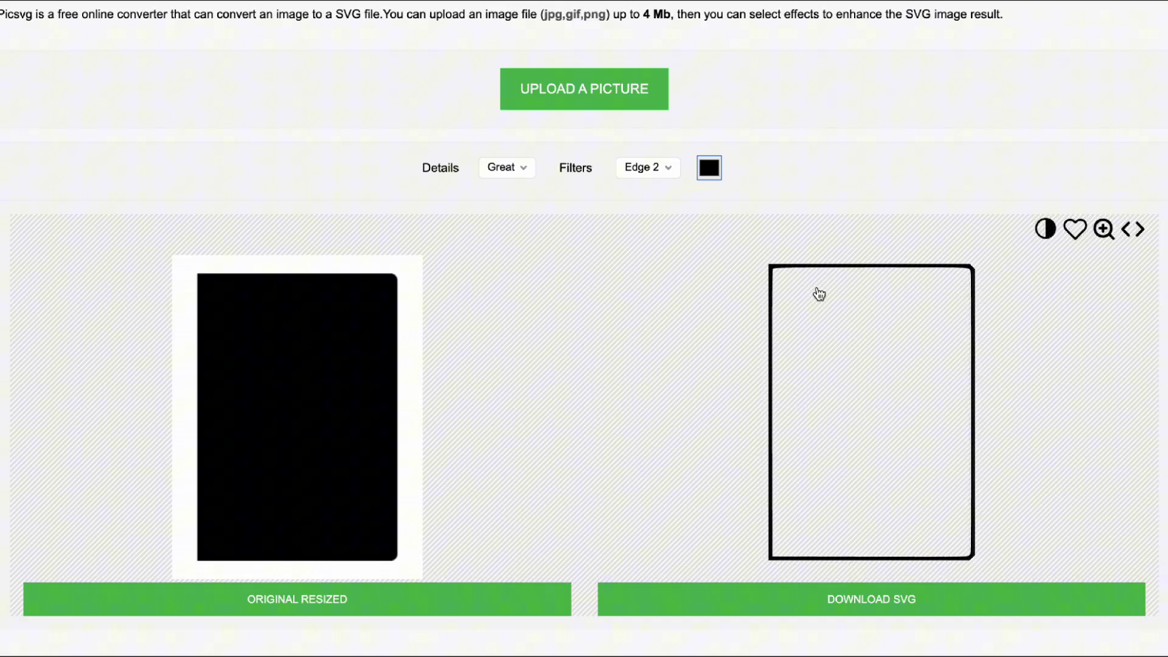
click(638, 173)
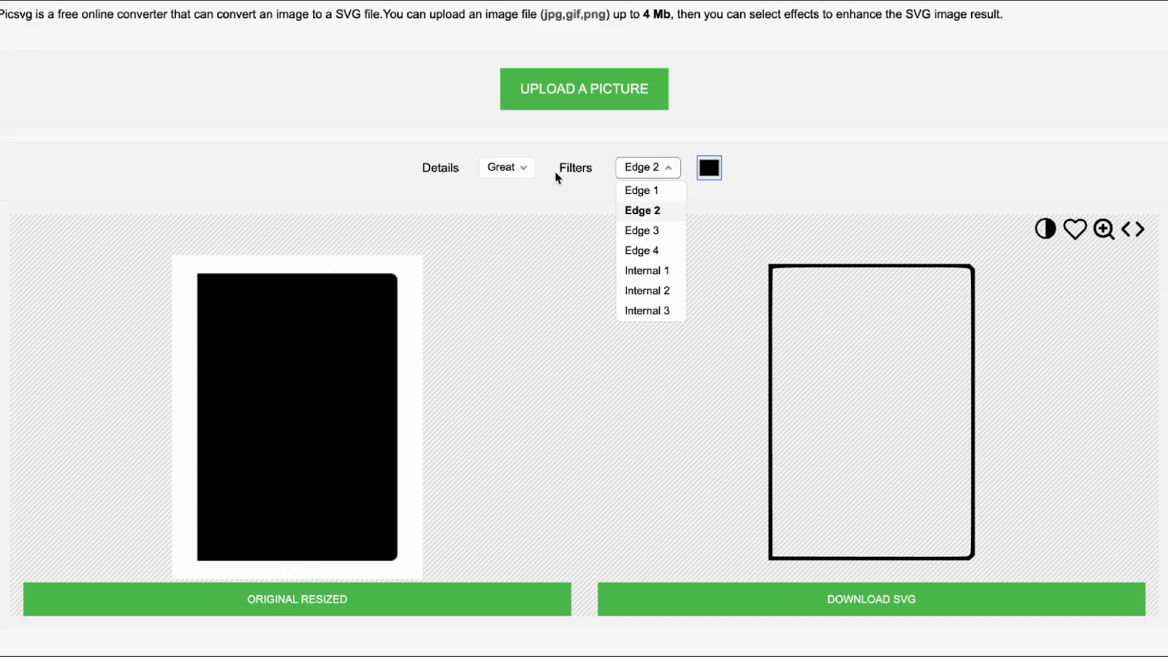
click(673, 312)
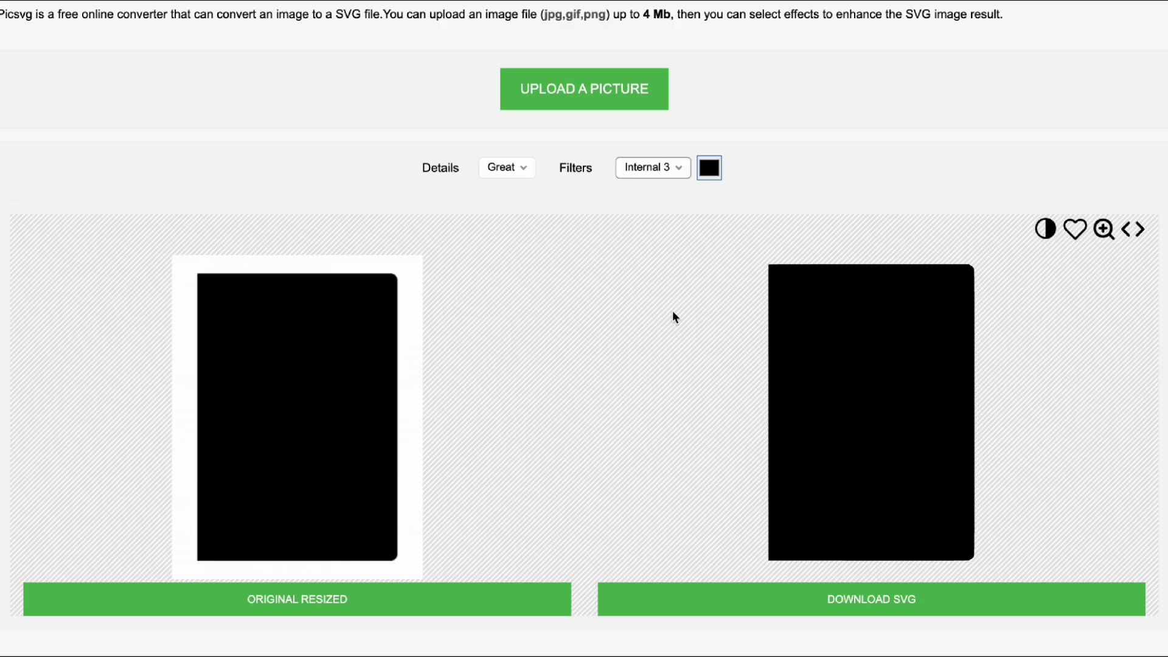
click(505, 168)
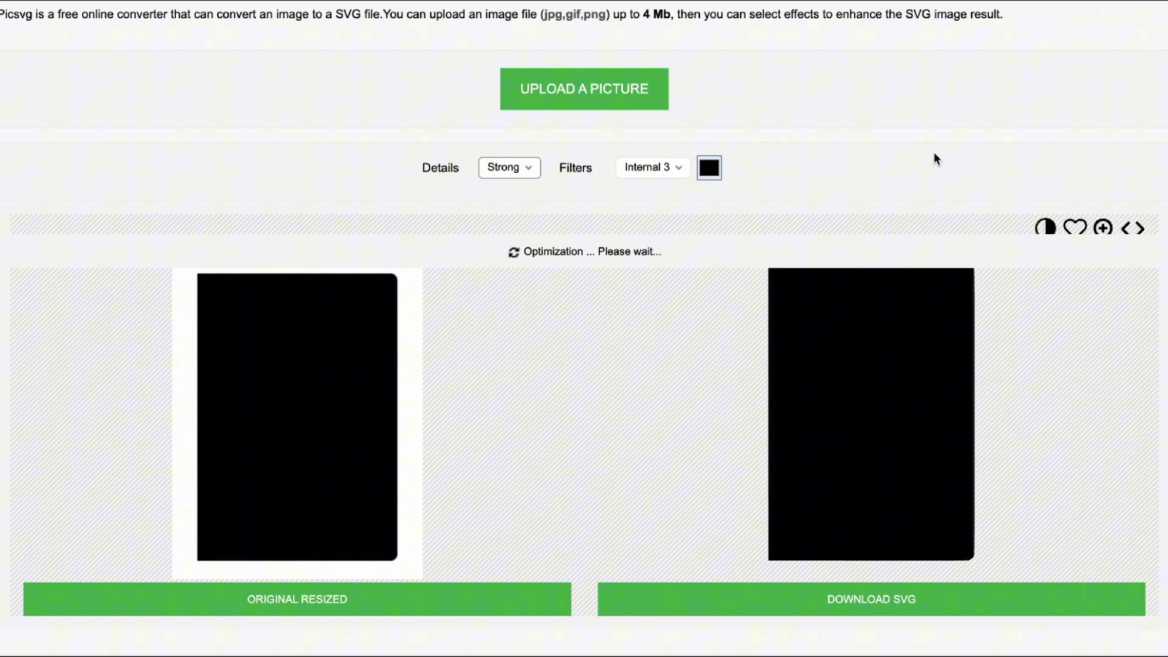
scroll(936, 159, down, 2)
click(833, 549)
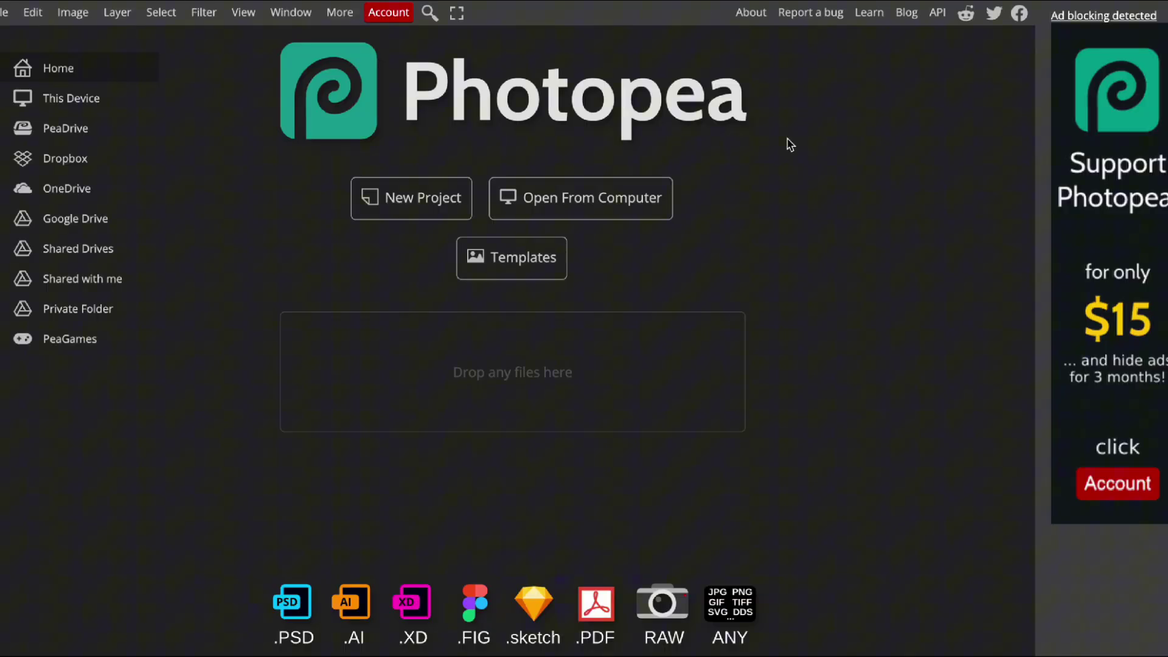
Open REVURi01.svg in Photopea from the computer.
click(5, 12)
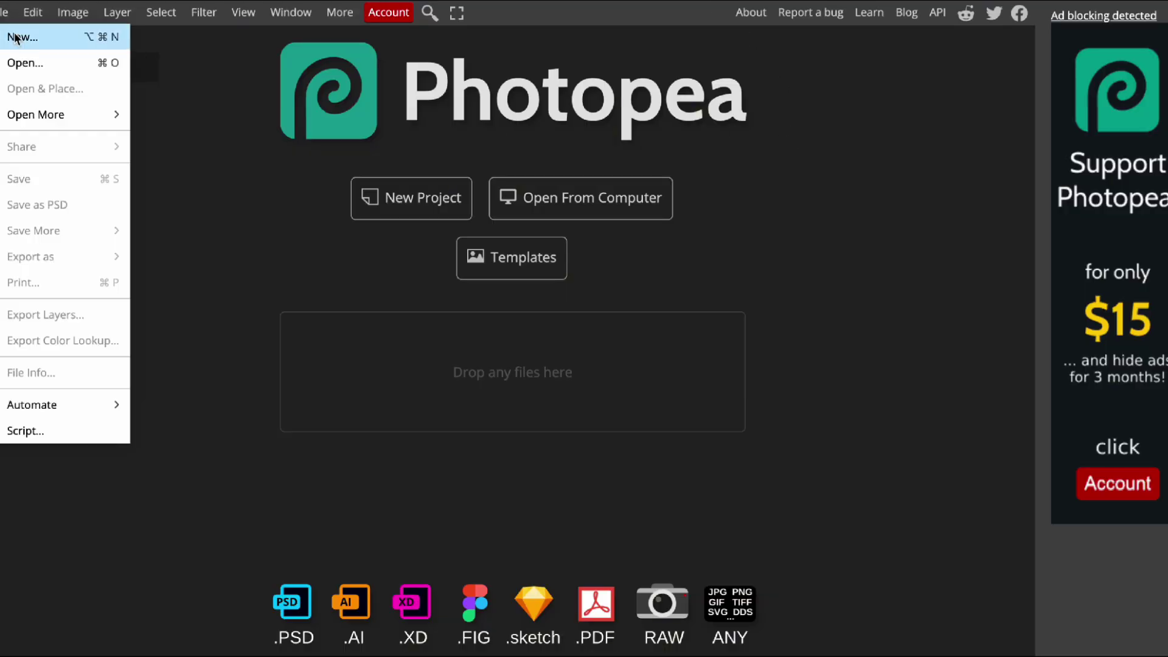
click(24, 71)
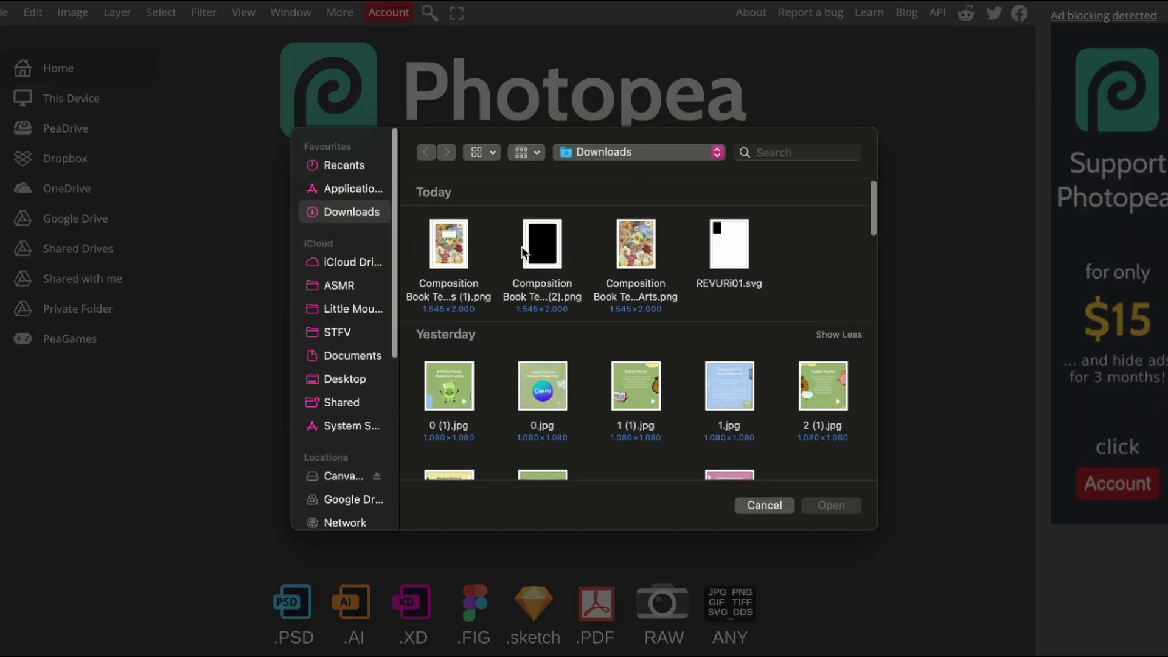
click(724, 255)
click(830, 505)
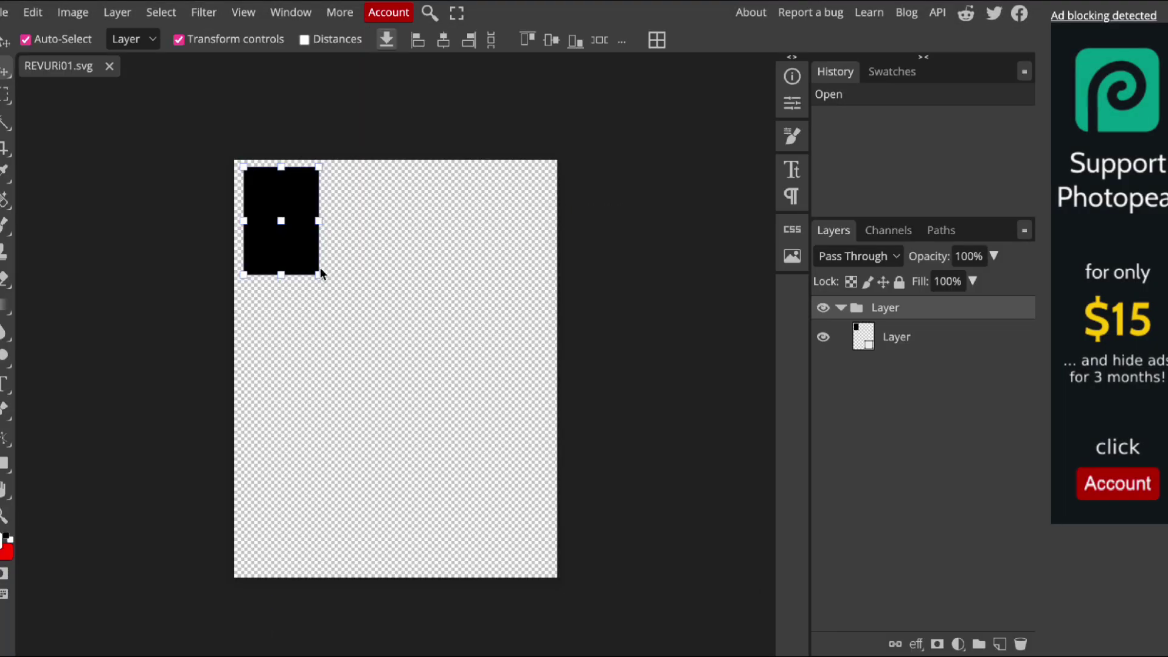
Enlarge the black rounded rectangle to about 355.65% so it nearly fills the canvas, centred.
drag(319, 275, 536, 555)
drag(451, 456, 474, 470)
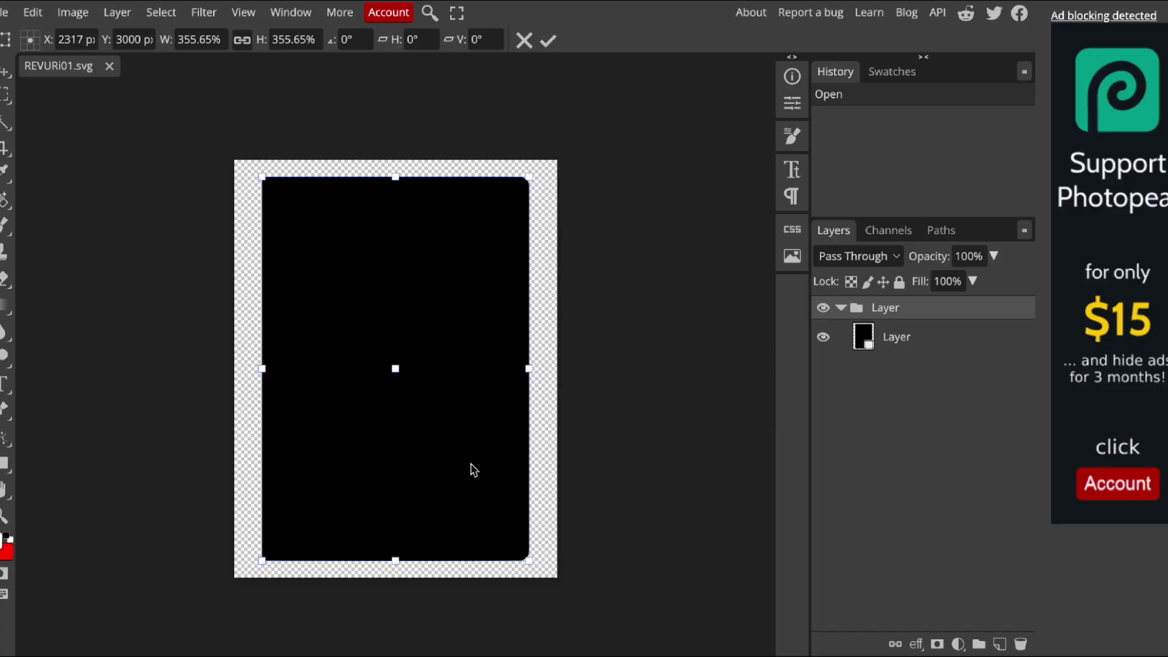
click(7, 16)
click(36, 88)
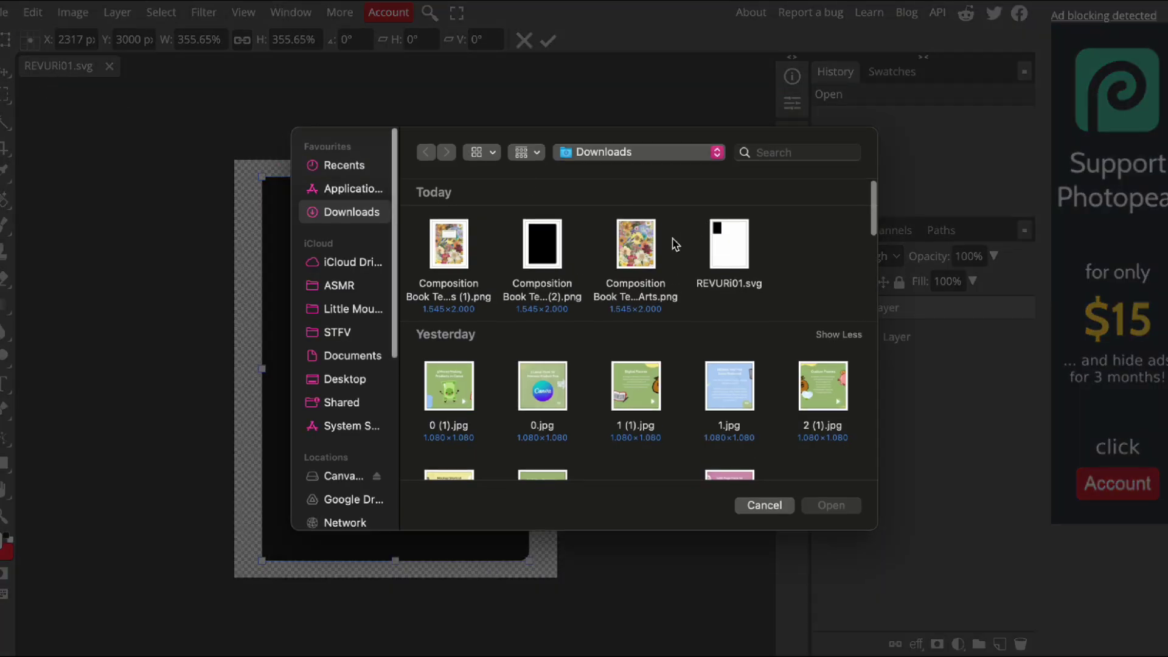
Place the floral composition book image and enlarge it to cover the canvas.
click(673, 245)
click(840, 509)
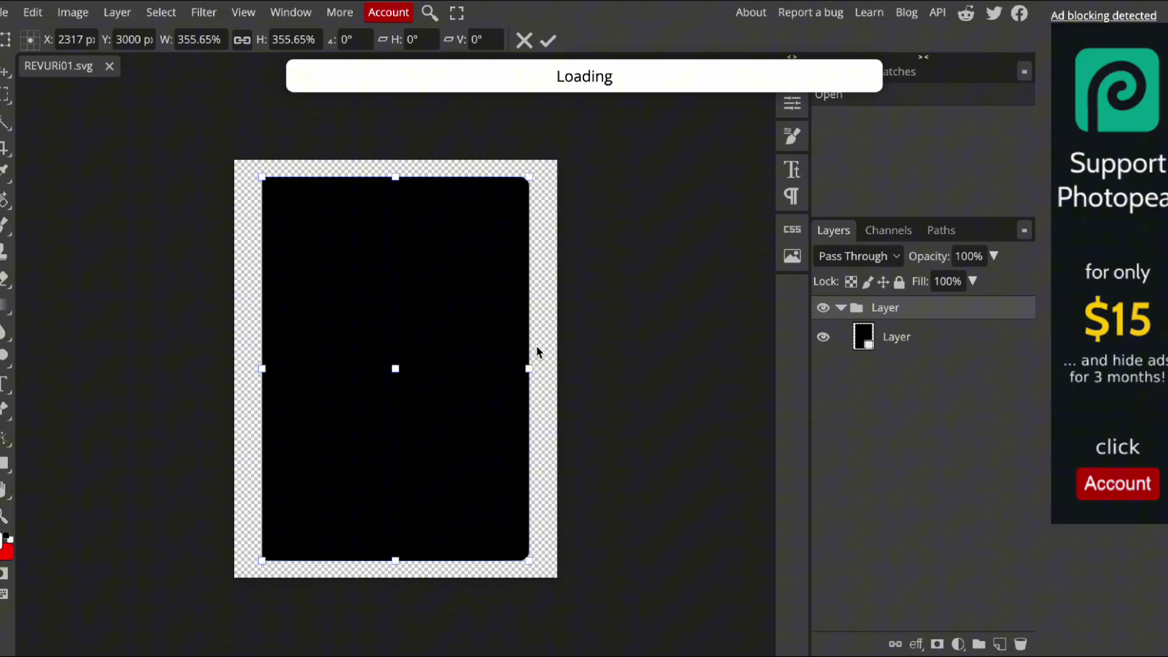
drag(417, 341, 666, 25)
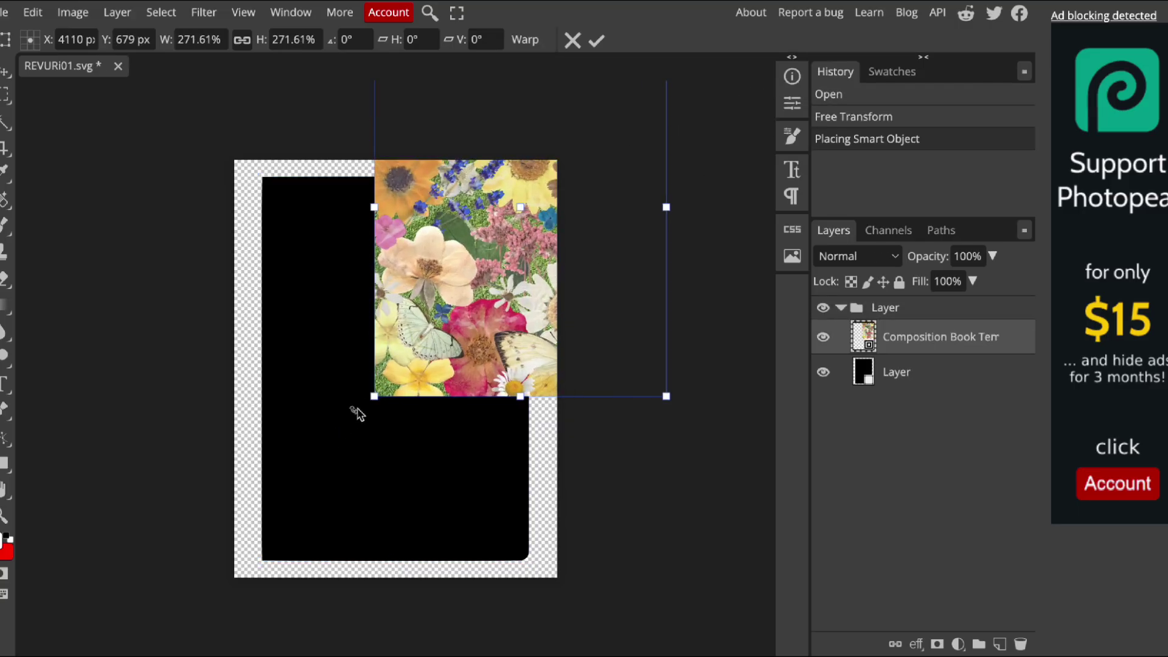
drag(374, 396, 193, 576)
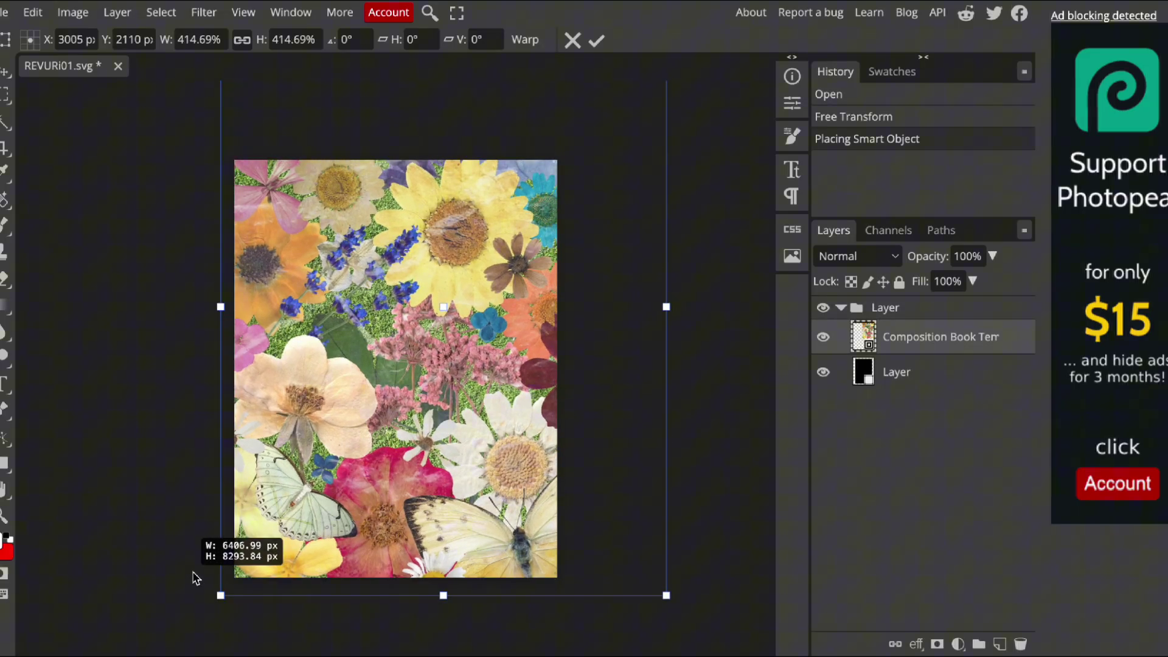
Clip the floral image to the rounded rectangle and save the document as a PSD.
right_click(959, 336)
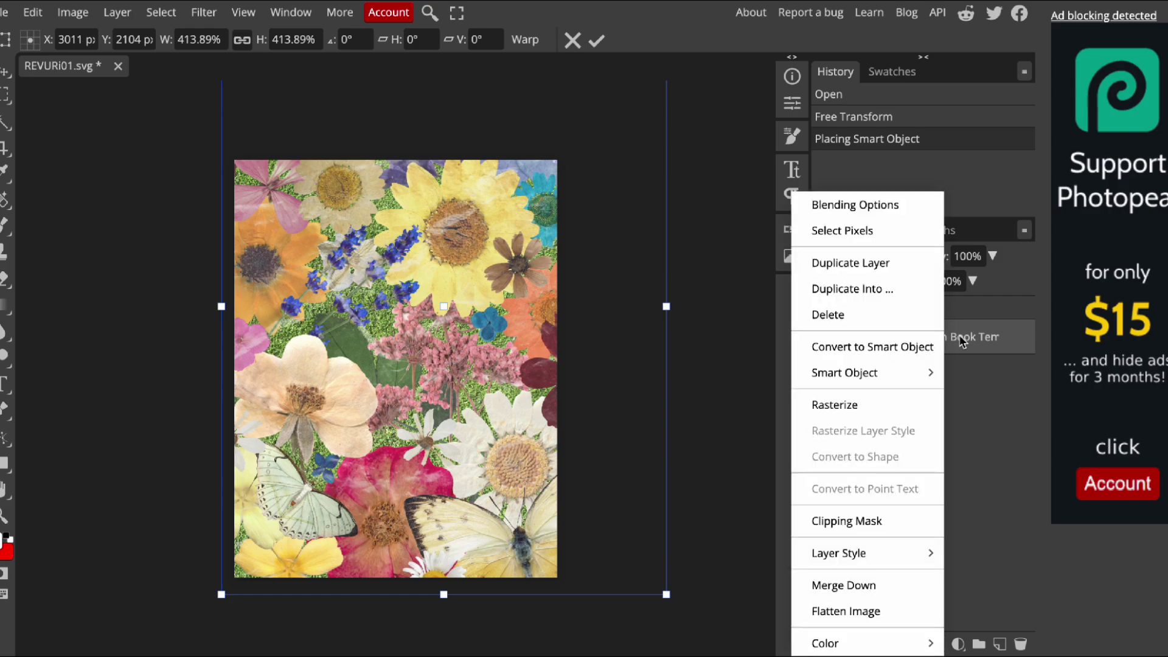
click(875, 525)
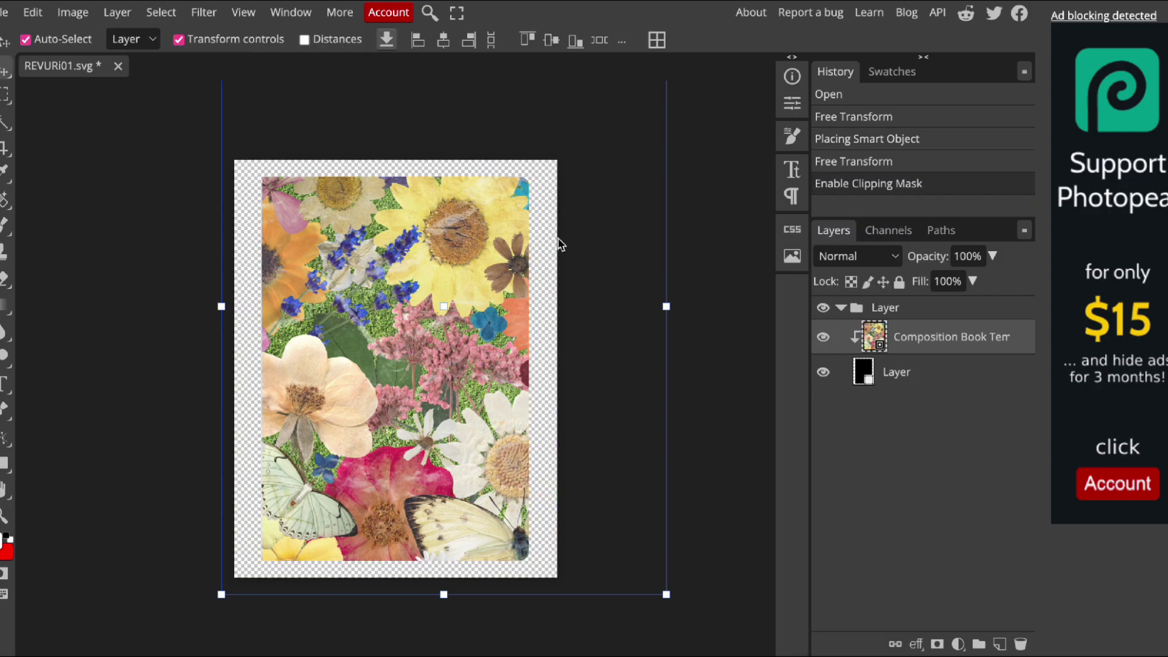
click(2, 13)
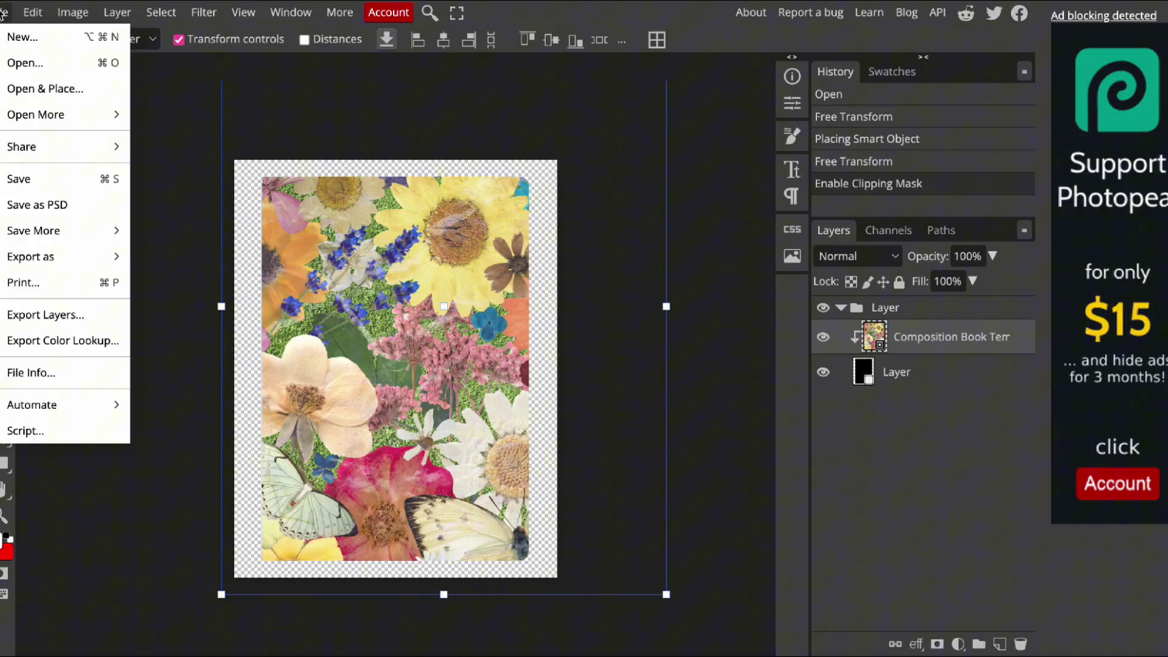
click(10, 203)
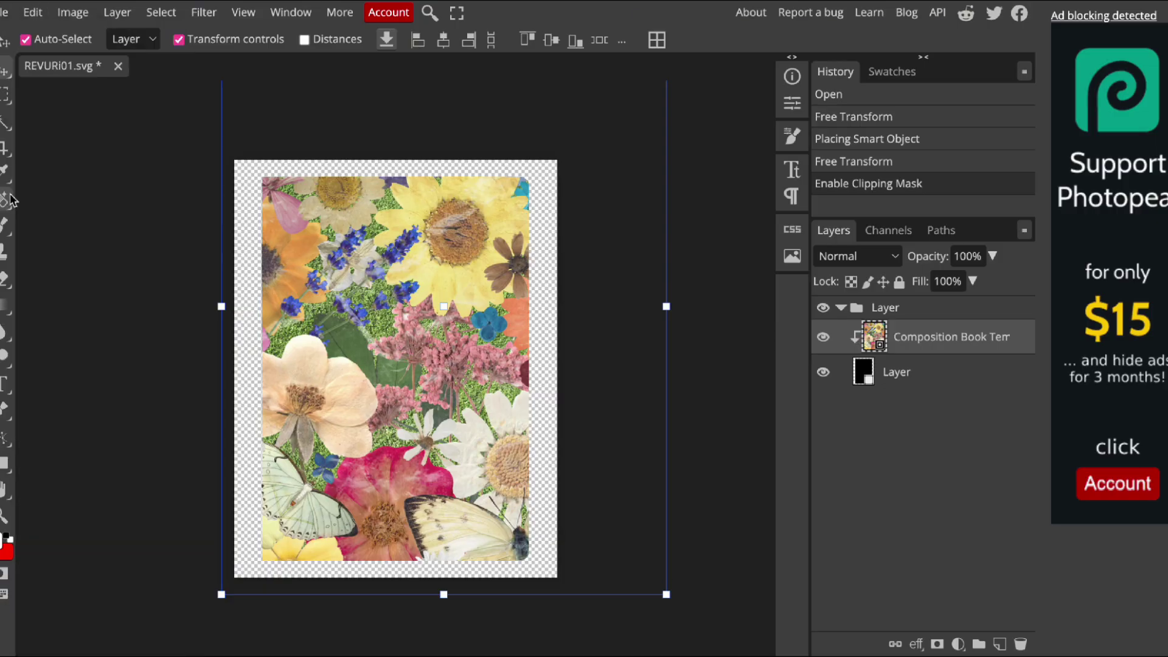
key(Return)
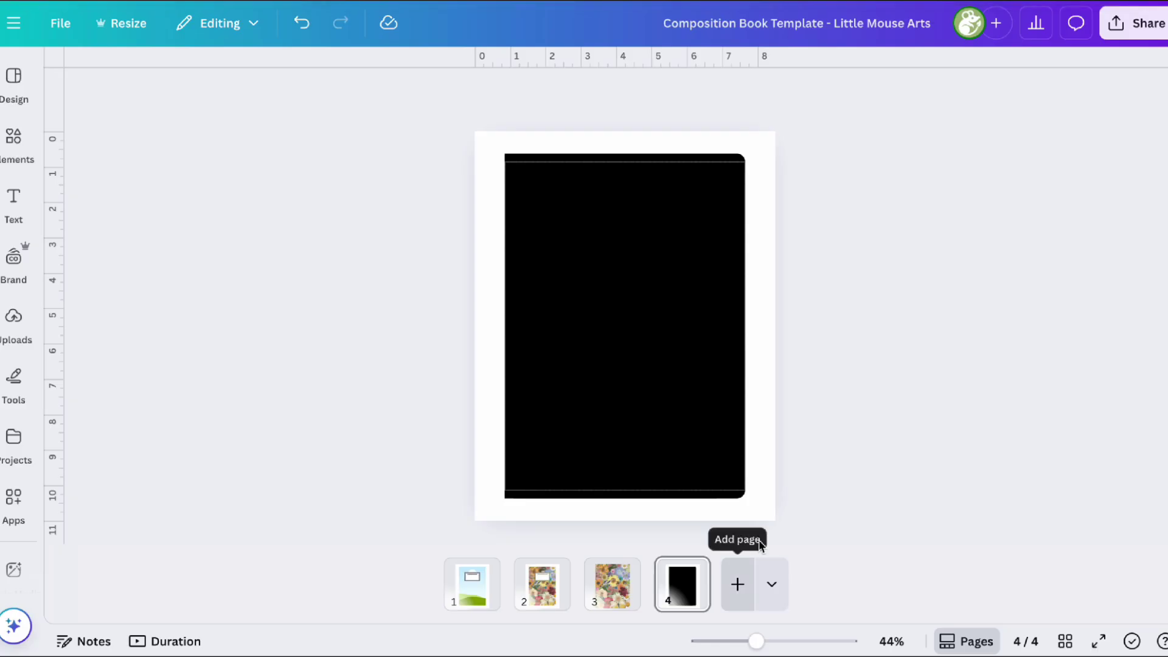
Delete page 4's black rectangle and bring in REVURi01.psd from Projects.
click(564, 285)
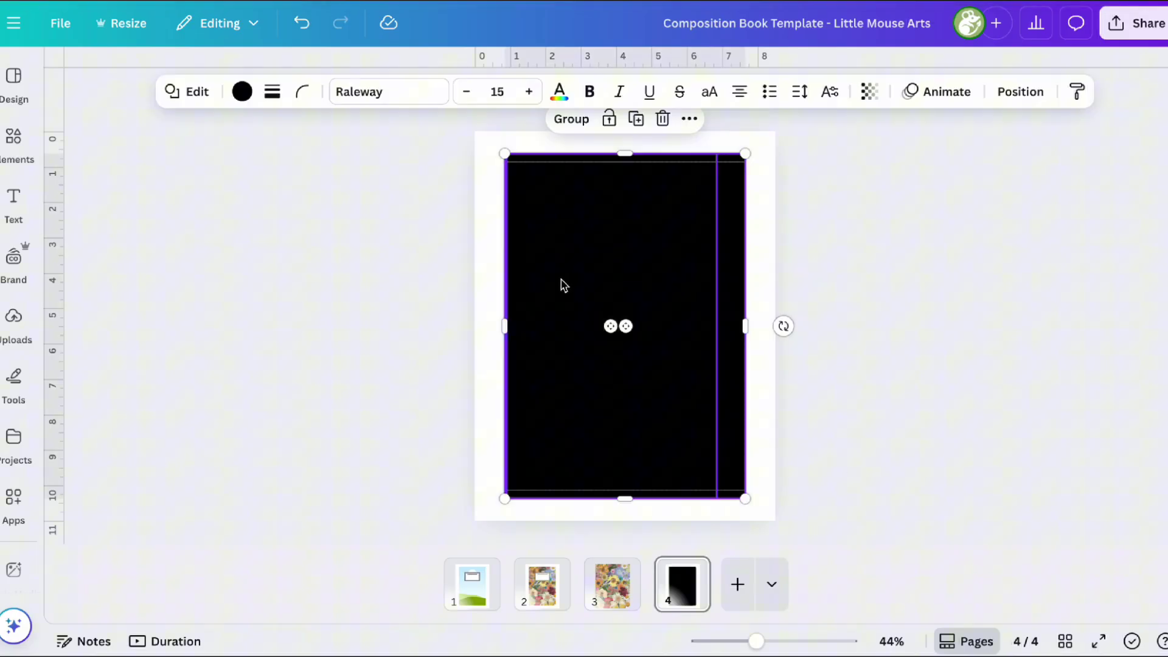
key(Delete)
click(14, 321)
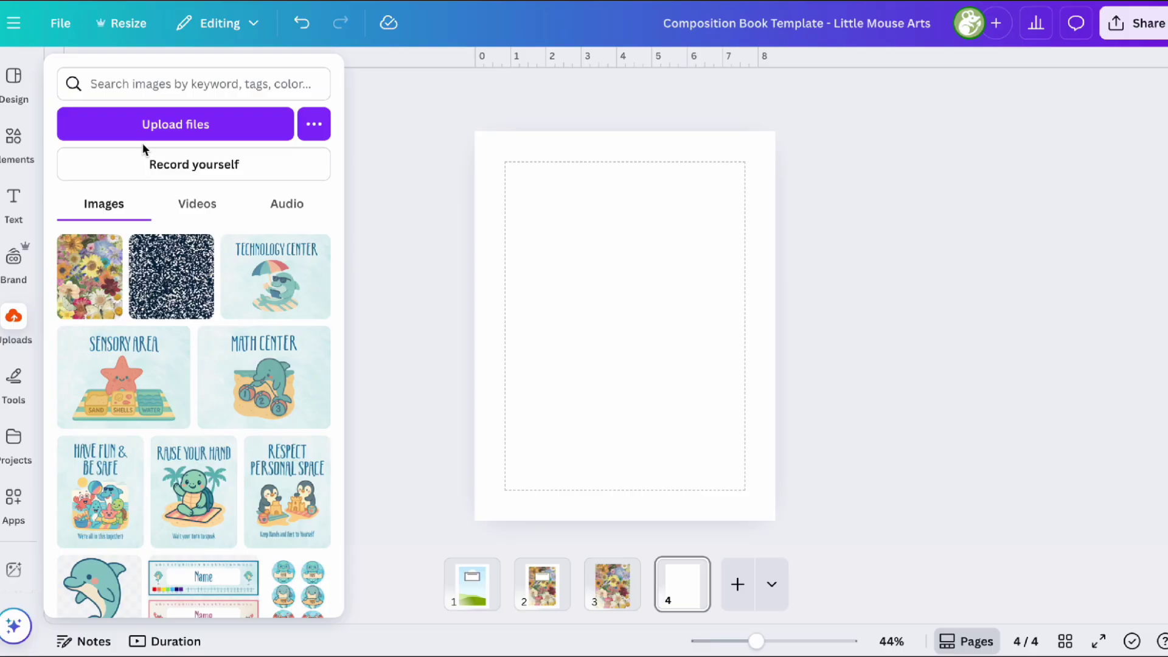
click(148, 123)
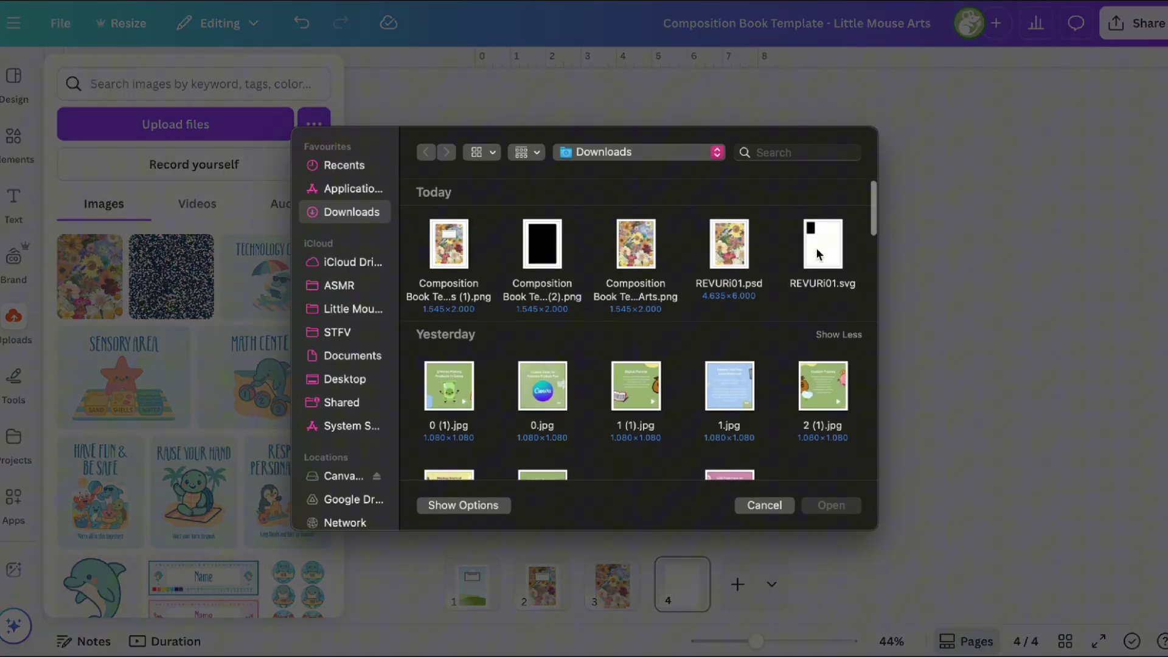
key(Escape)
click(13, 436)
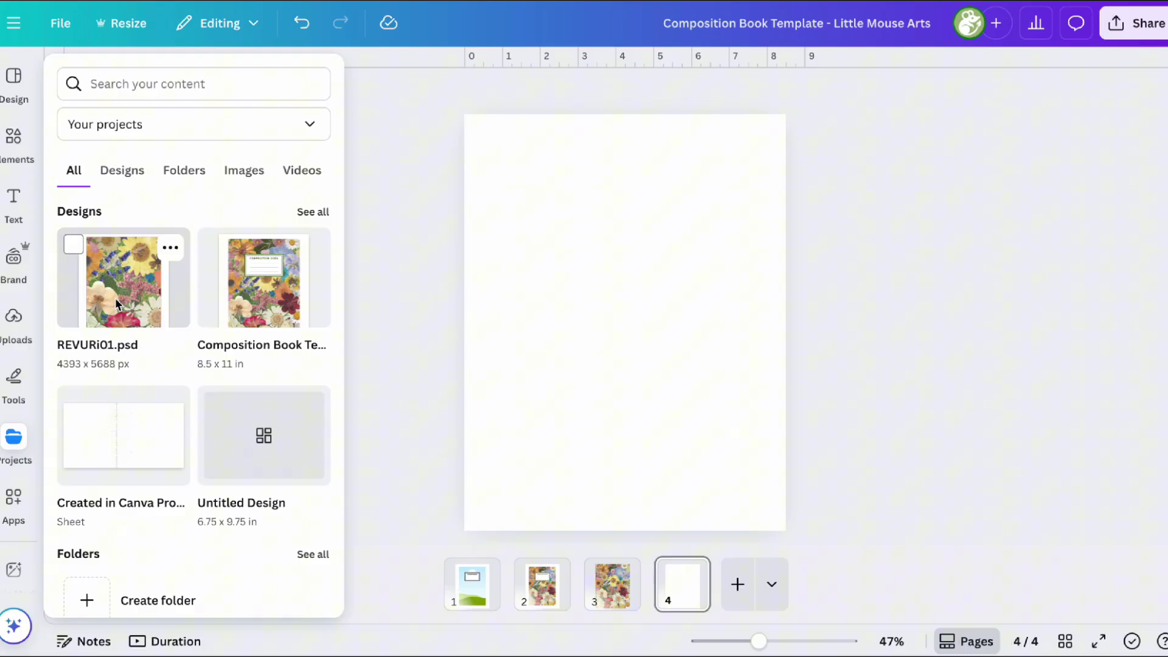
drag(118, 304, 672, 362)
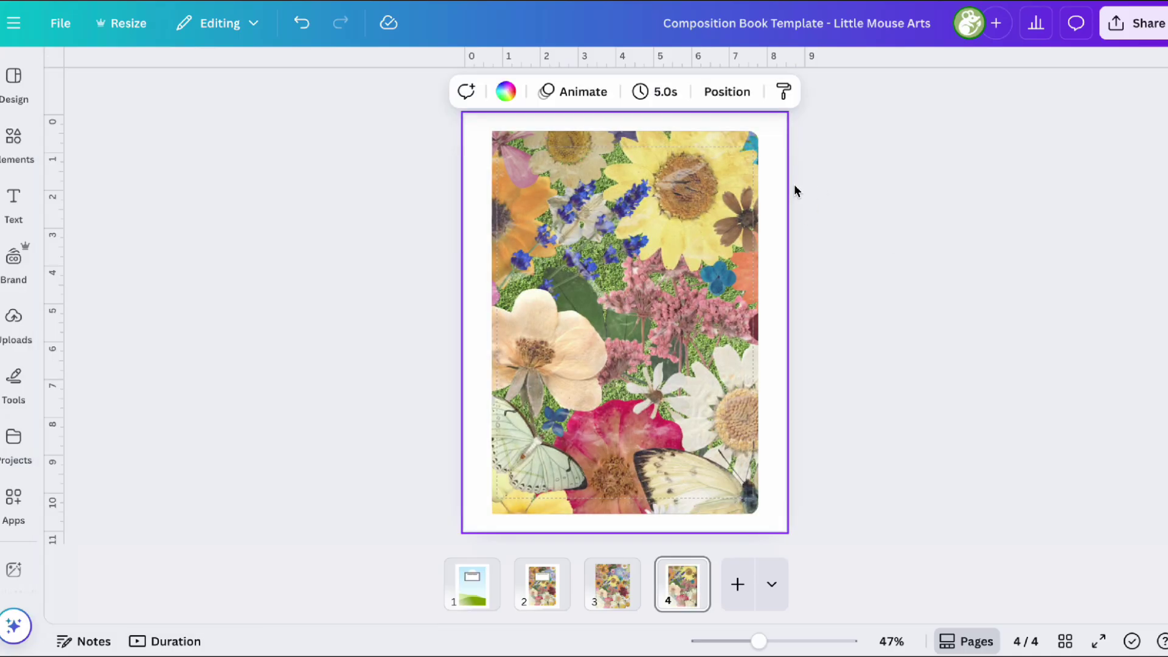
key(ctrl+z)
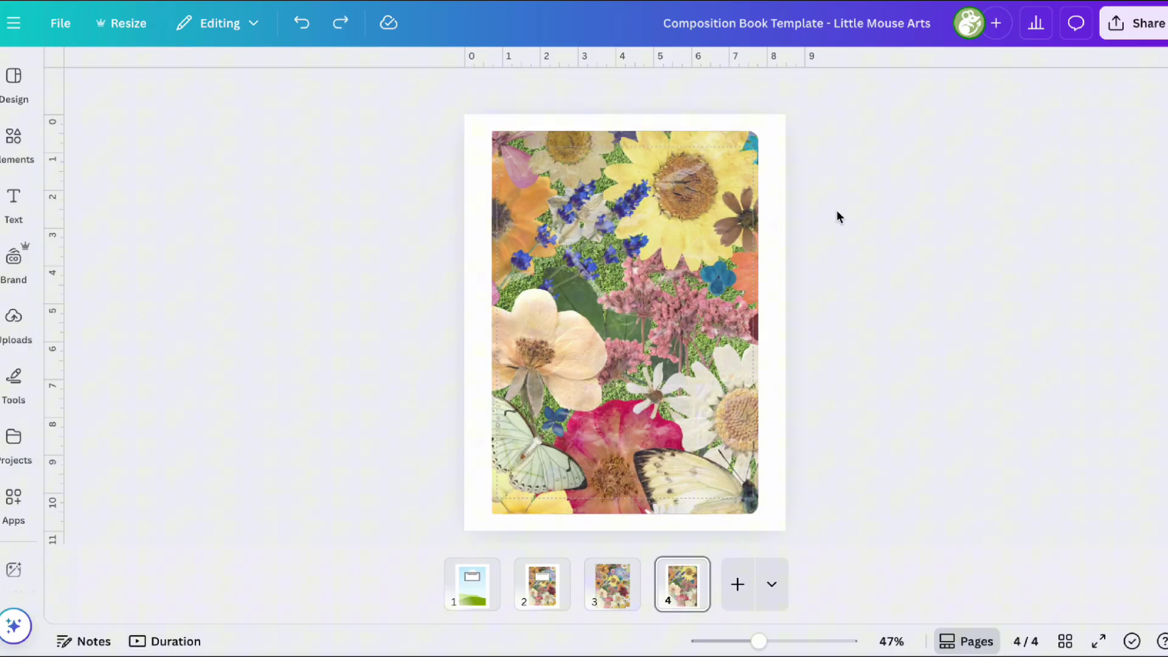
Delete the flower image and re-centre the revealed sky-and-hills scene on page 4.
click(576, 372)
key(Delete)
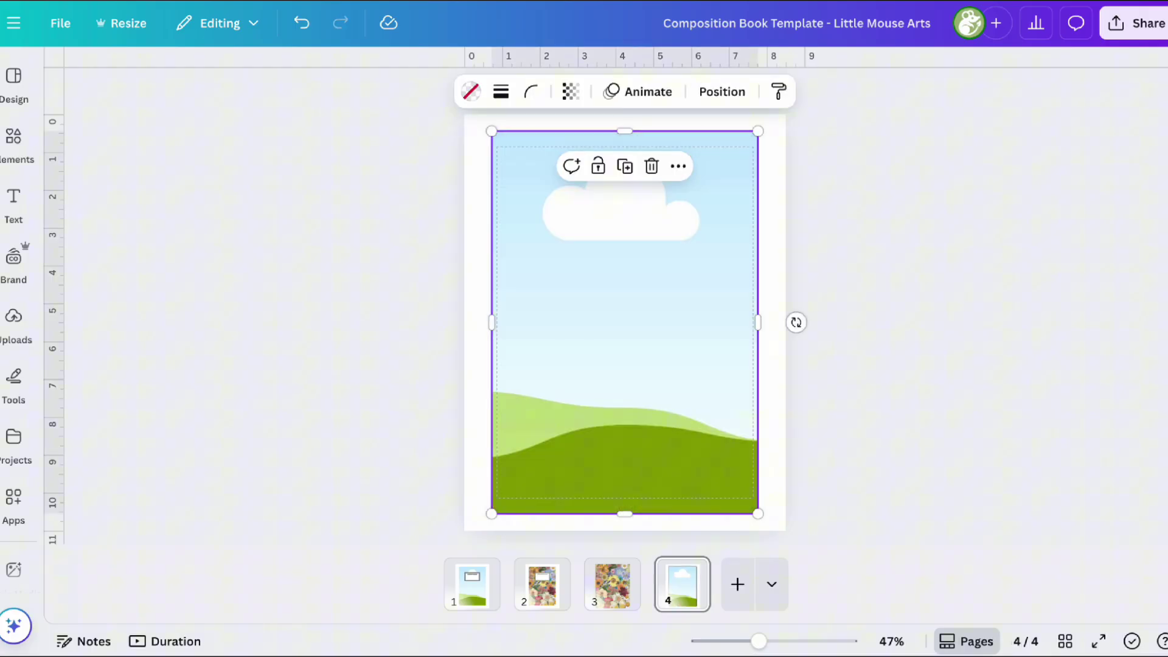
mouse_move(549, 295)
mouse_down()
mouse_move(576, 290)
mouse_move(558, 312)
mouse_up()
key(Escape)
click(663, 318)
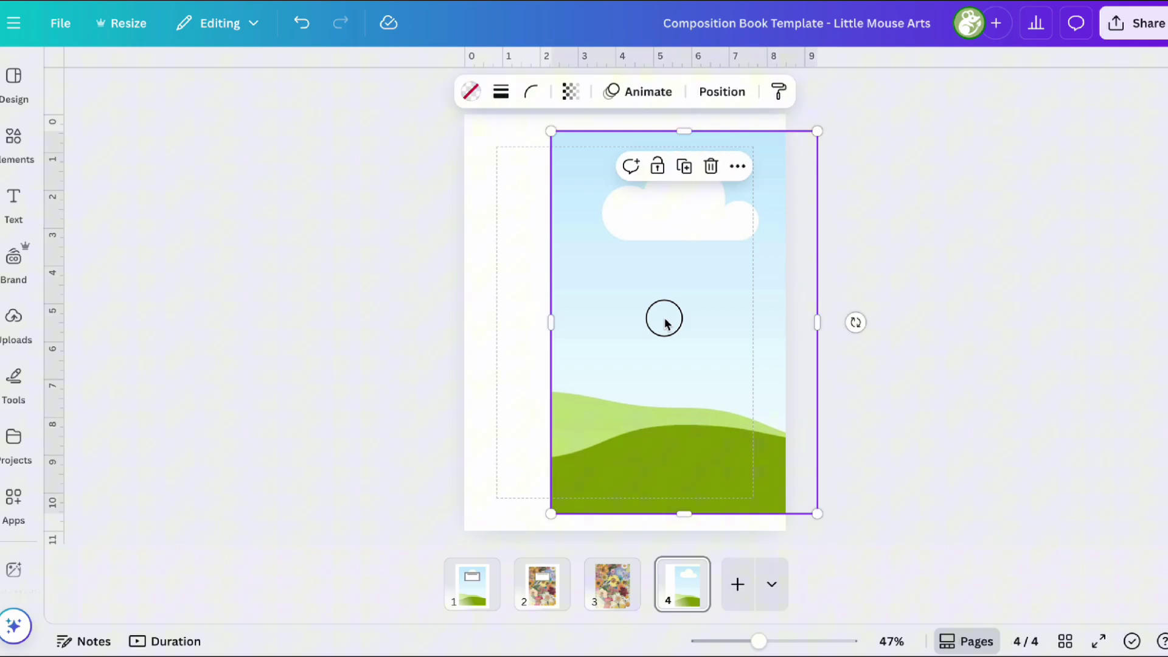
drag(663, 318, 608, 329)
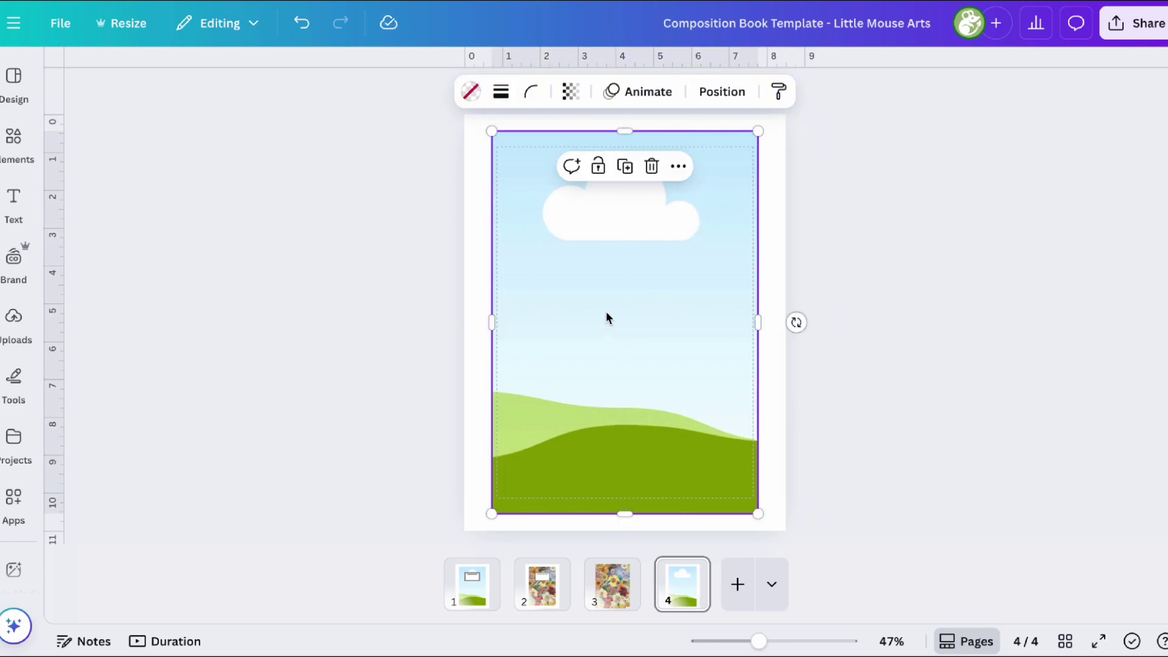
Resize the sky-and-hills frame to 6.75 × 9.75 in and centre it within the page margins.
click(720, 90)
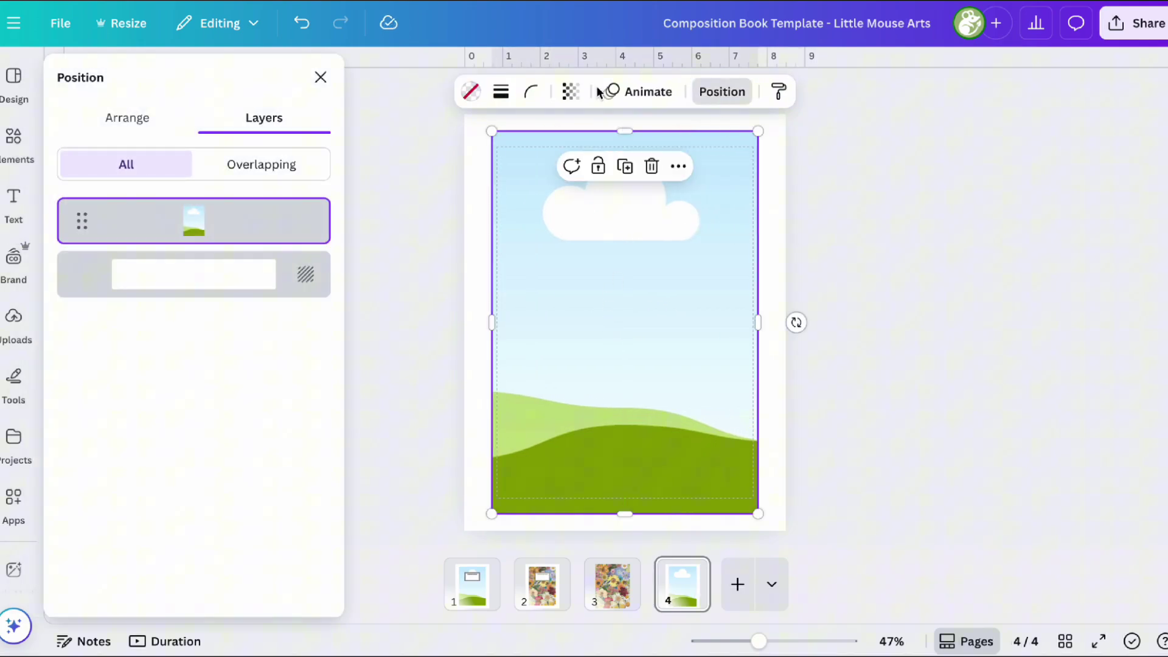
click(174, 126)
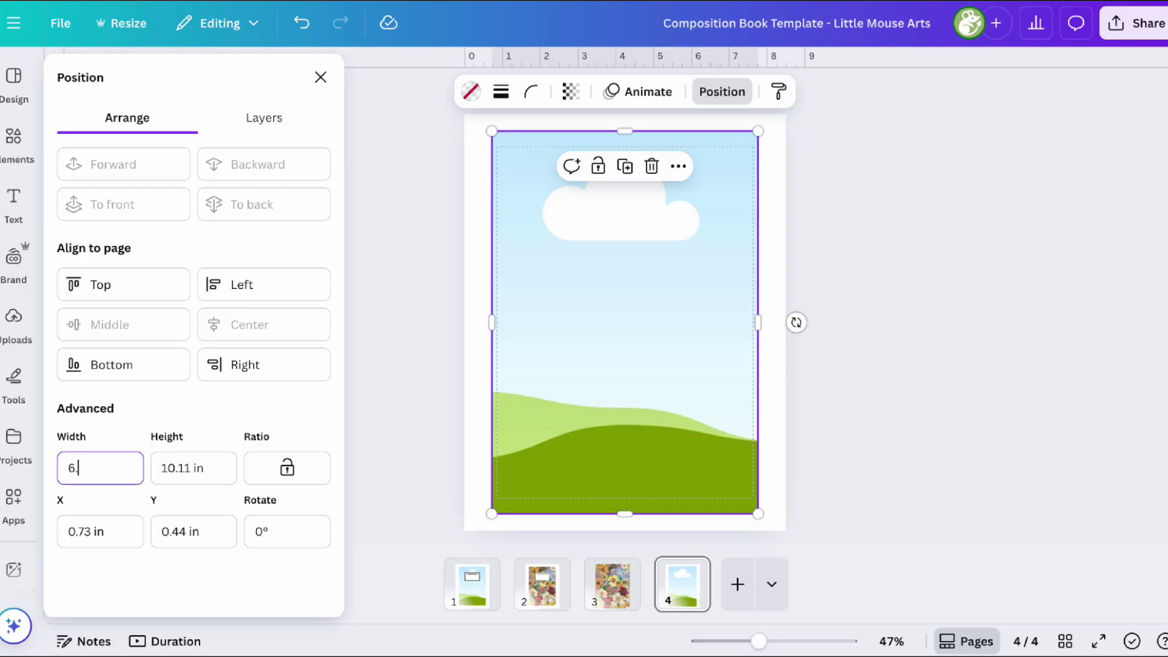
key(Return)
click(172, 473)
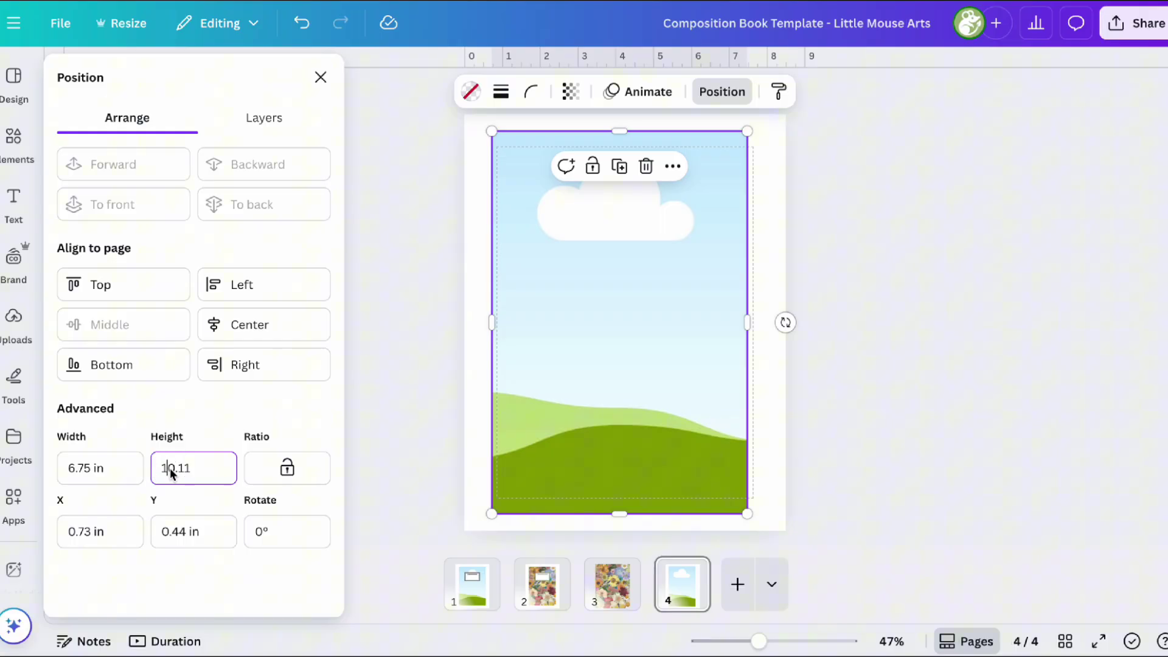
text(9.75)
key(Return)
click(936, 353)
click(683, 342)
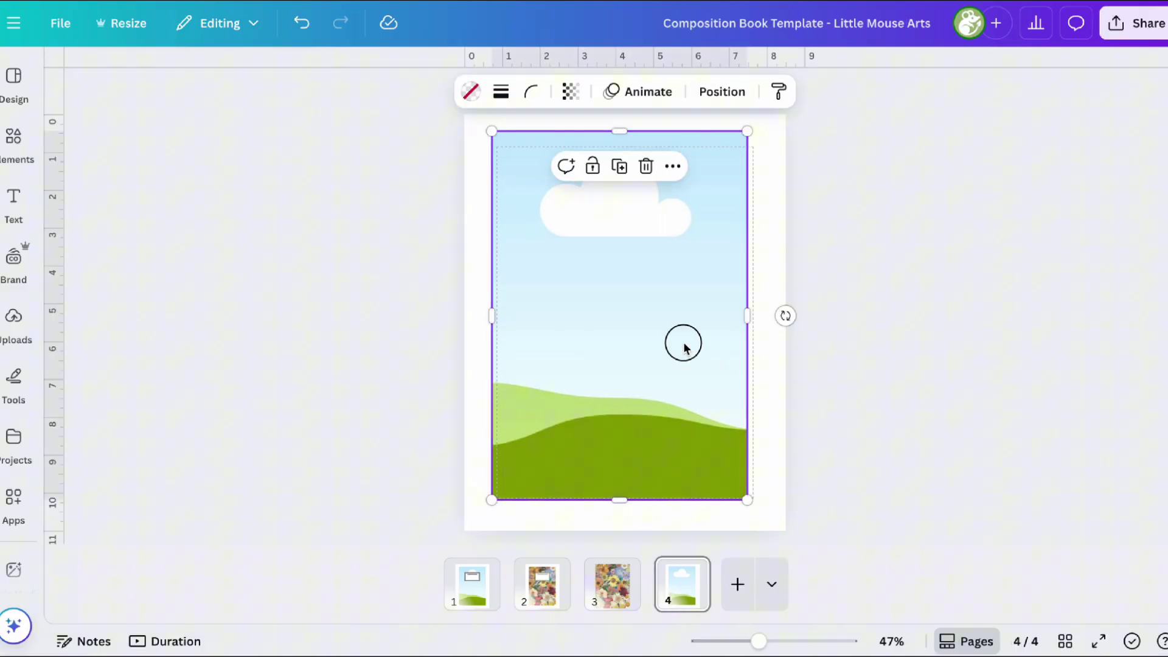
drag(683, 342, 692, 353)
click(902, 259)
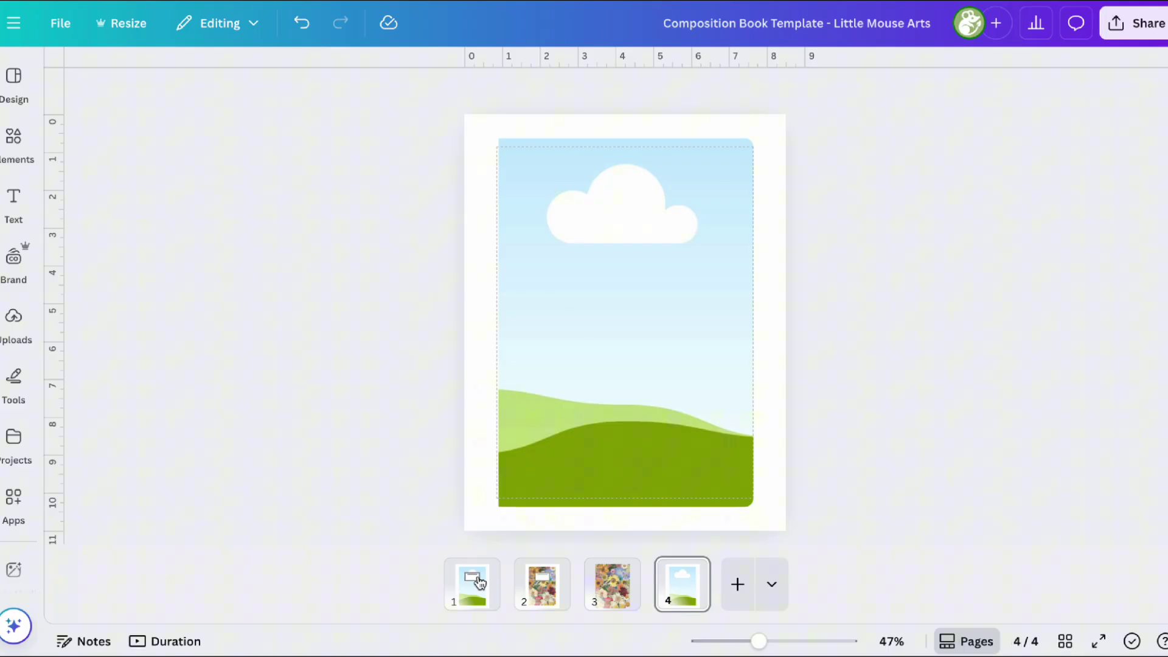
Add a white rectangle with a weight-5 black border to page 4.
click(479, 583)
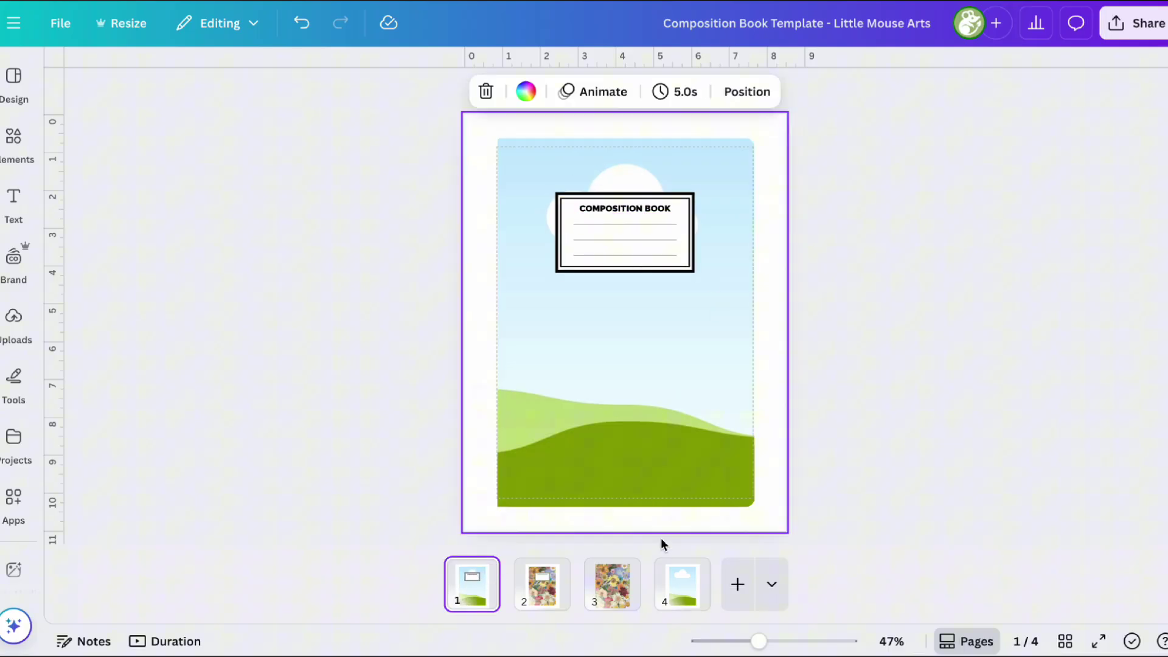
click(682, 583)
key(r)
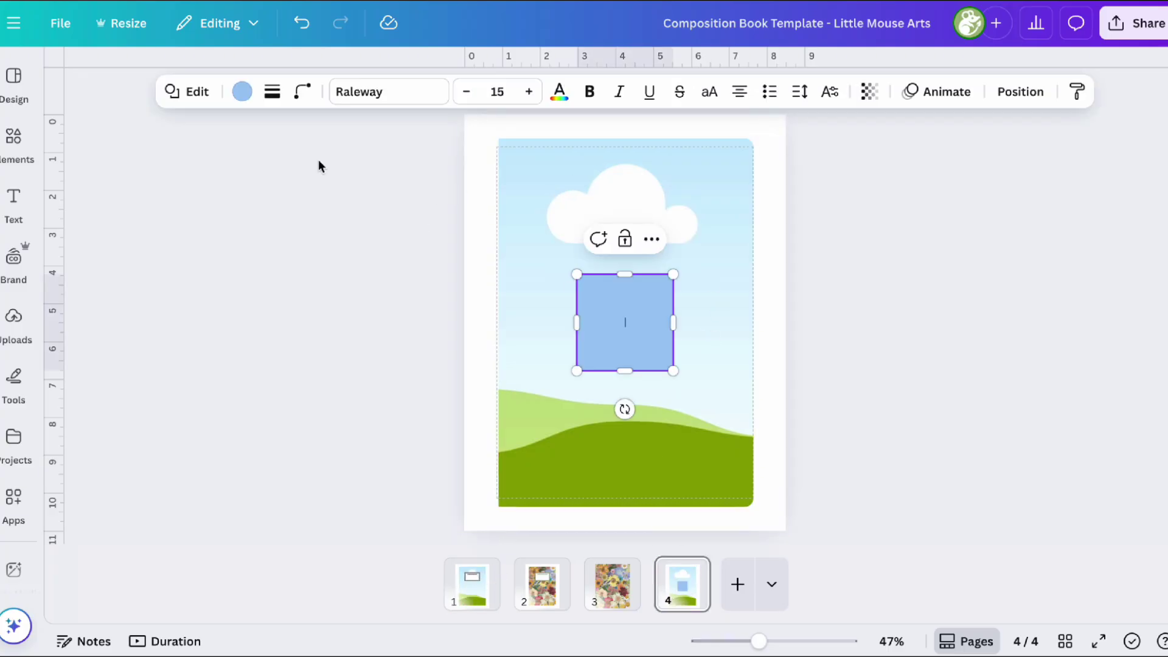
click(242, 101)
click(154, 301)
click(272, 92)
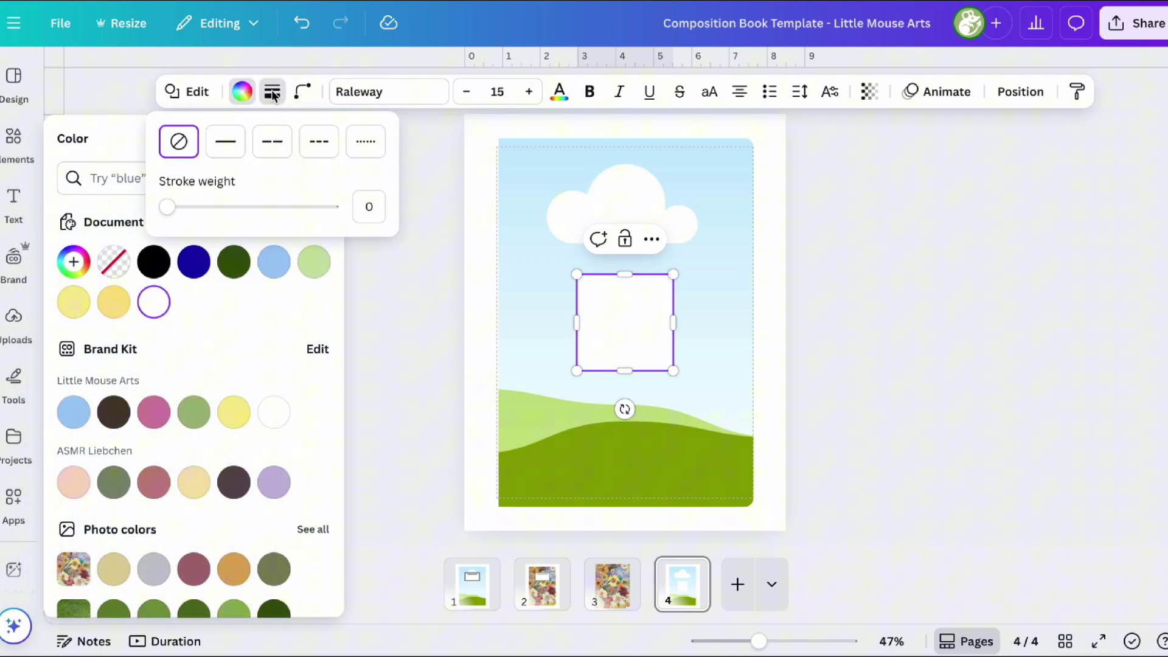
drag(180, 208, 174, 207)
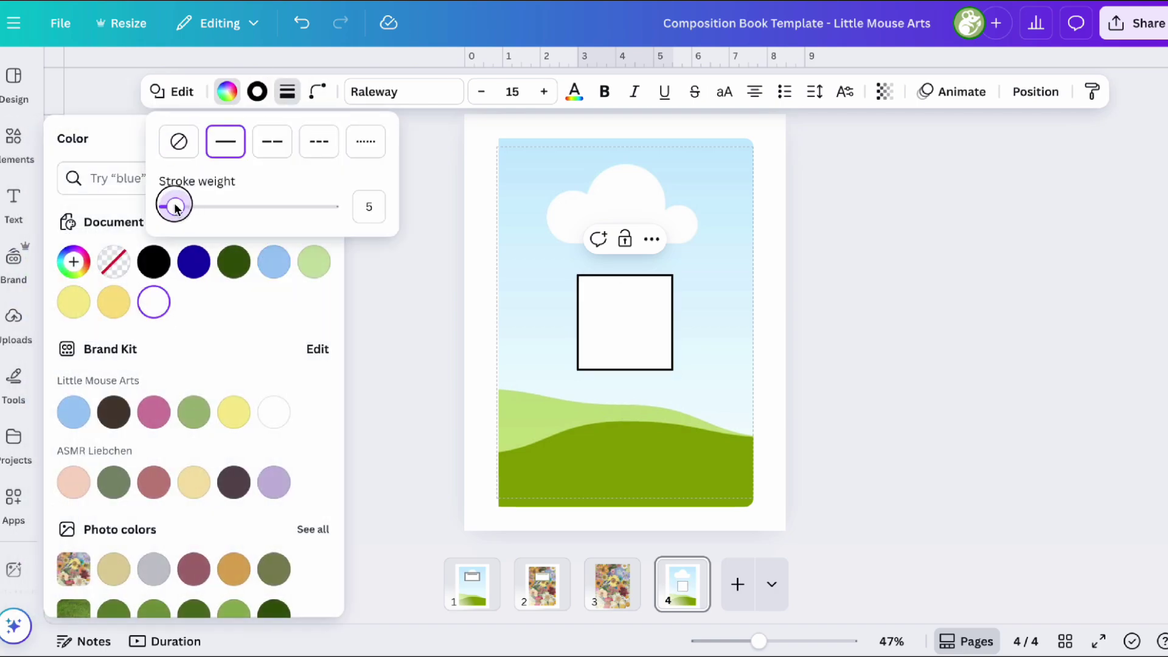
click(894, 296)
click(615, 339)
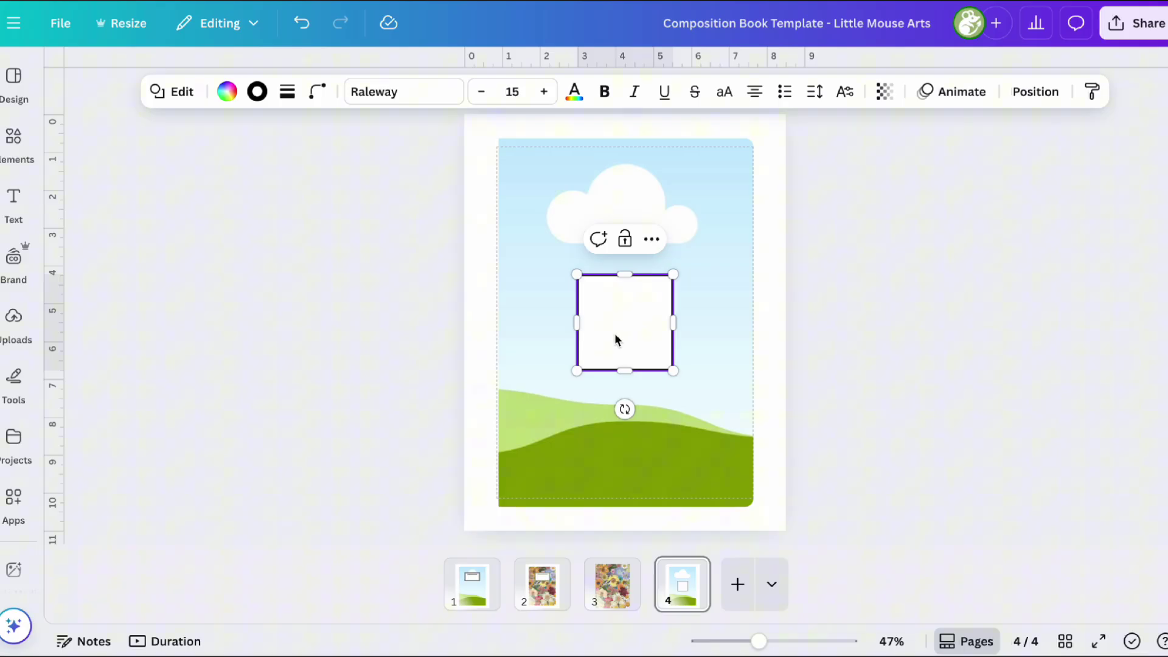
Resize the white rectangle into a label box just below the cloud.
drag(618, 274, 618, 305)
drag(647, 344, 677, 208)
drag(641, 245, 641, 233)
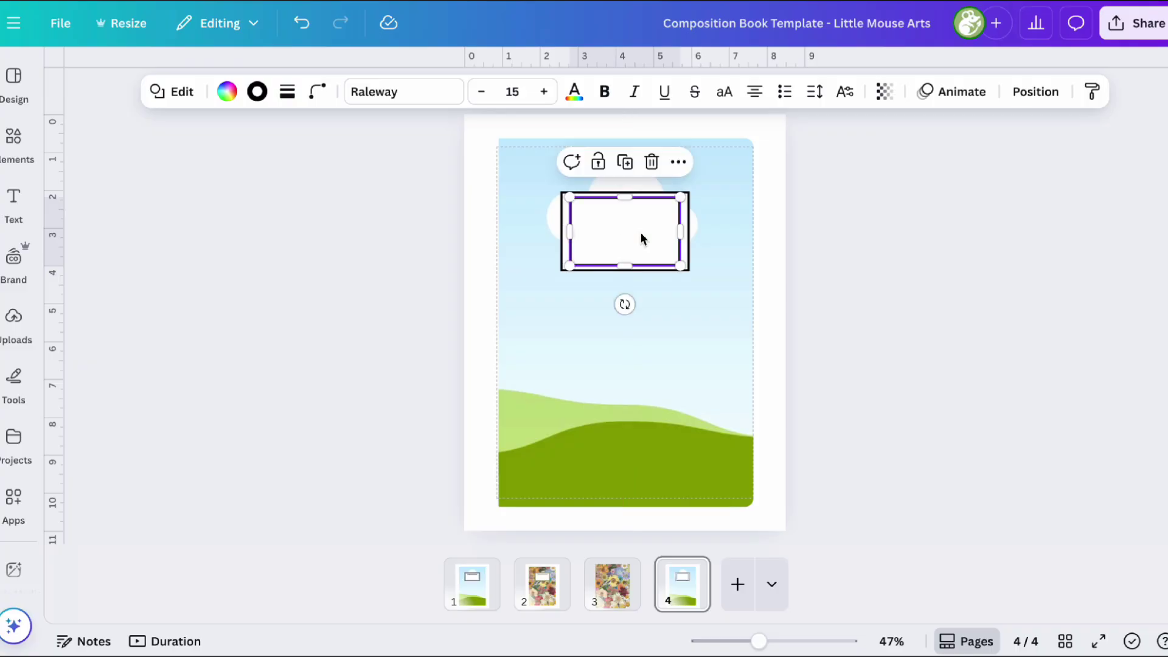
drag(562, 241, 621, 237)
Make the label's inner rectangle border thinner.
click(622, 239)
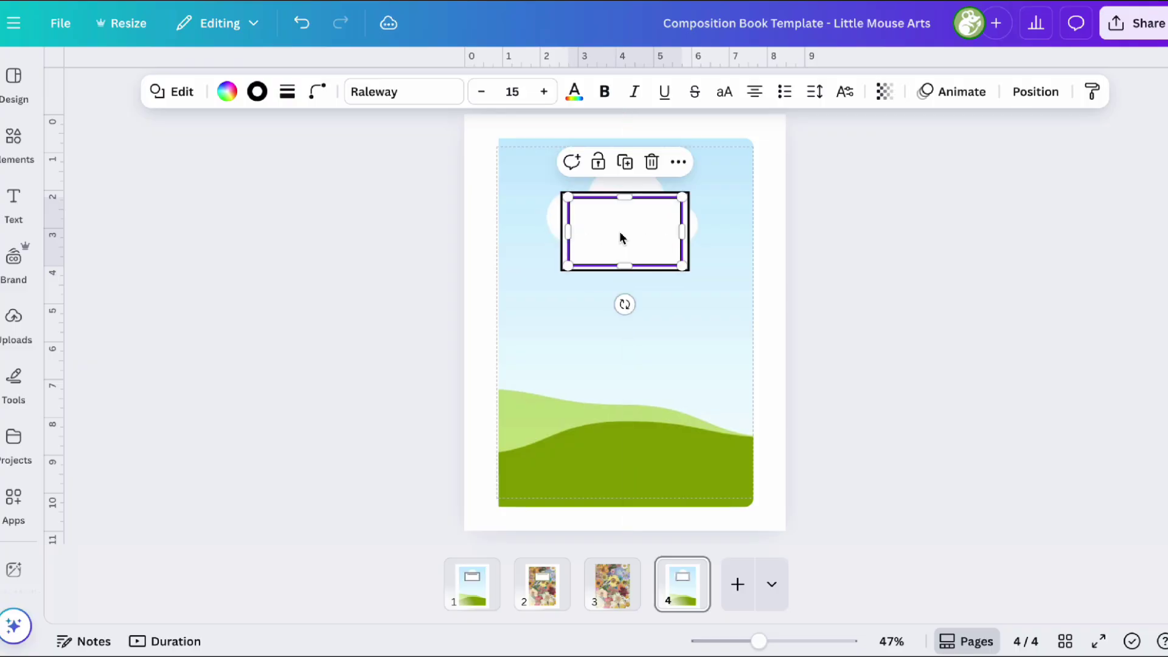
click(286, 91)
drag(183, 214, 184, 215)
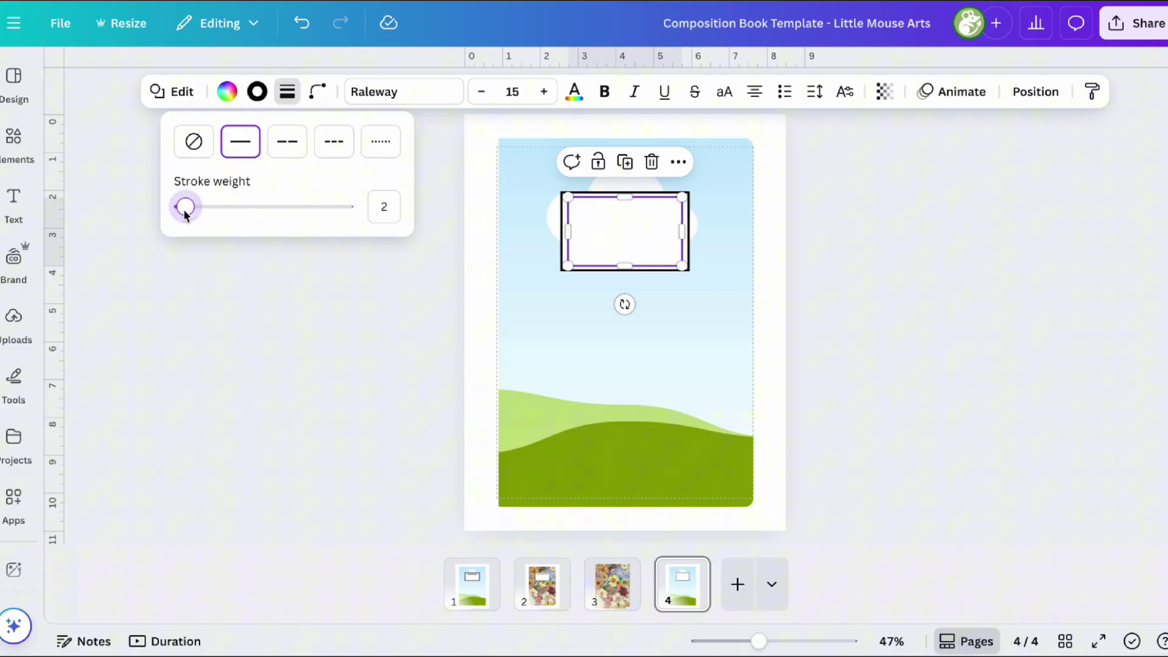
click(344, 321)
scroll(344, 320, up, 5)
Type 'COMPOSITION BOOK', move it to the top of the label box, and make it bold.
text(text)
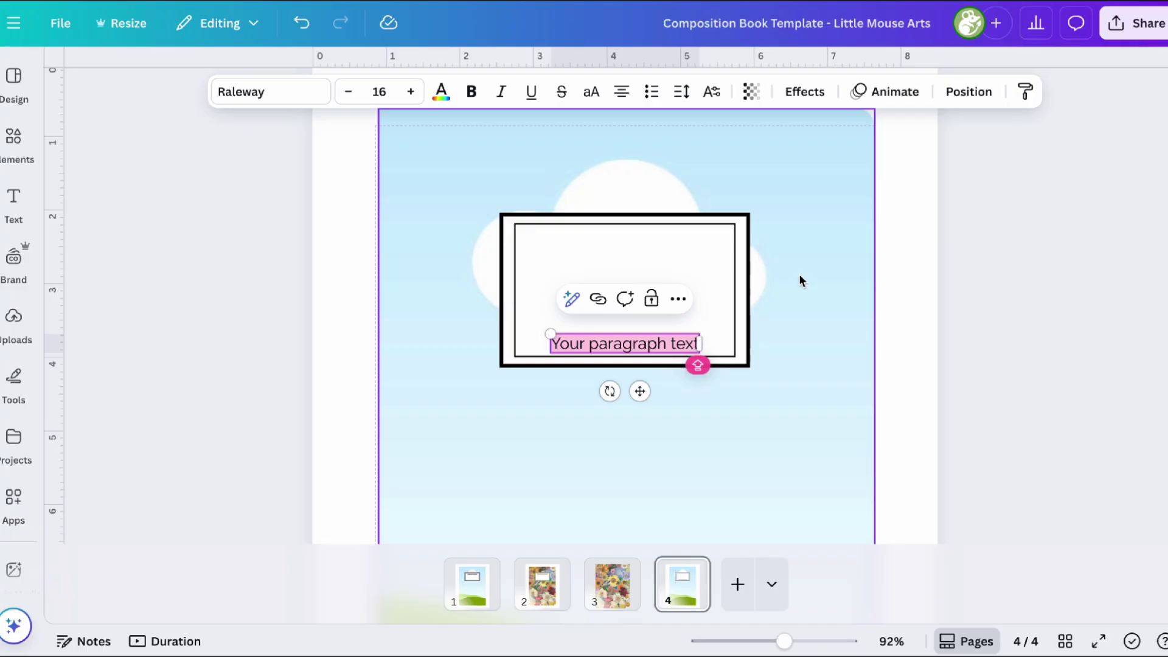
text(COMPOSITION BOOK)
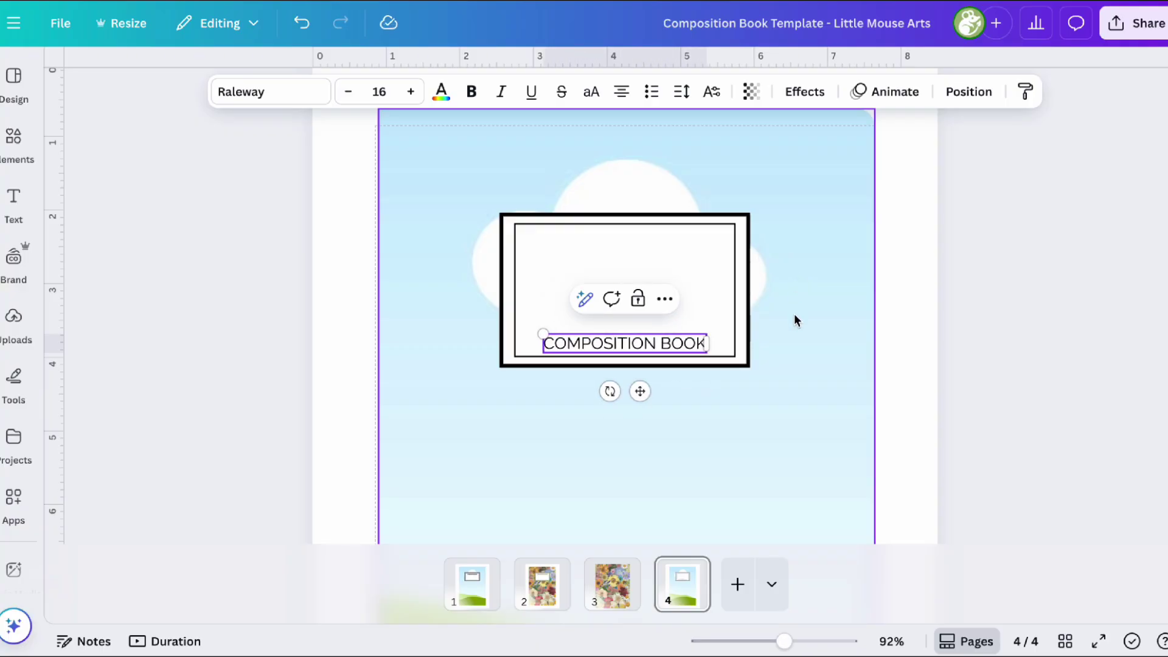
drag(639, 391, 638, 297)
click(471, 91)
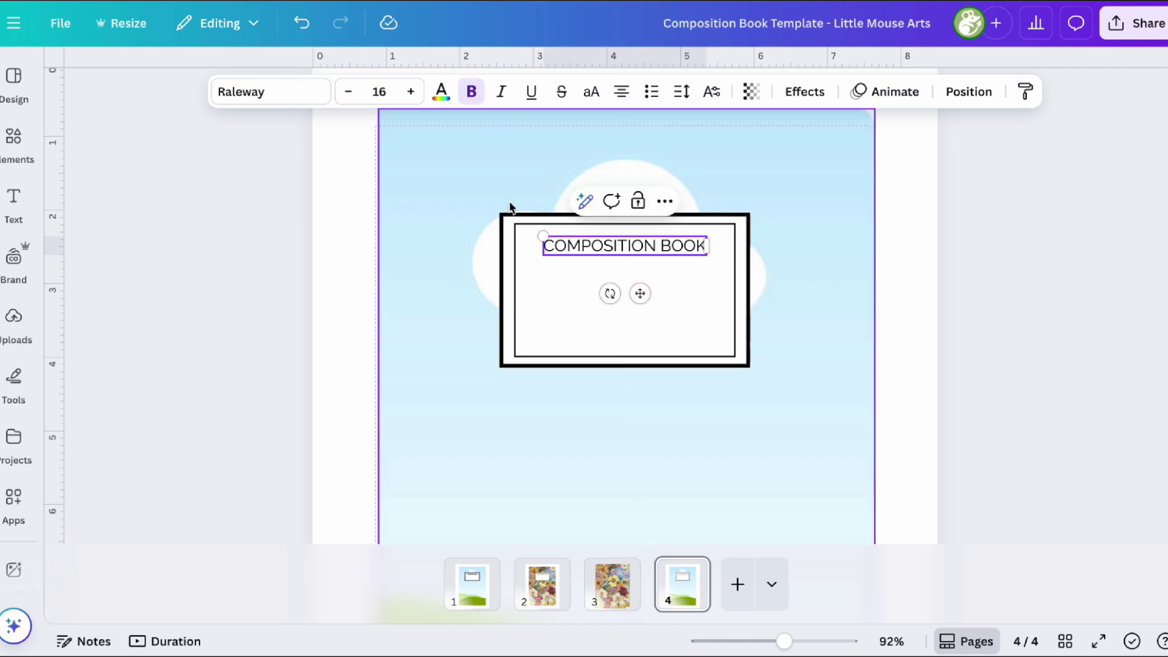
click(1071, 356)
Add weight-1 writing lines, shortened to fit, and duplicate them beneath the COMPOSITION BOOK title.
key(l)
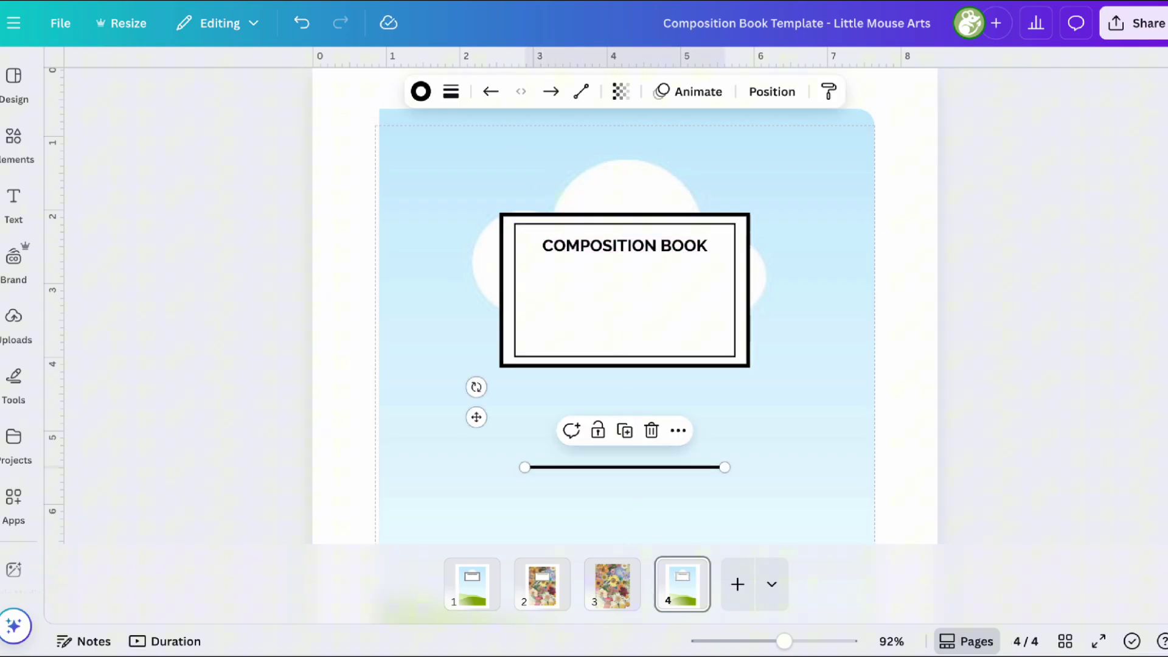
drag(476, 418, 472, 229)
click(451, 91)
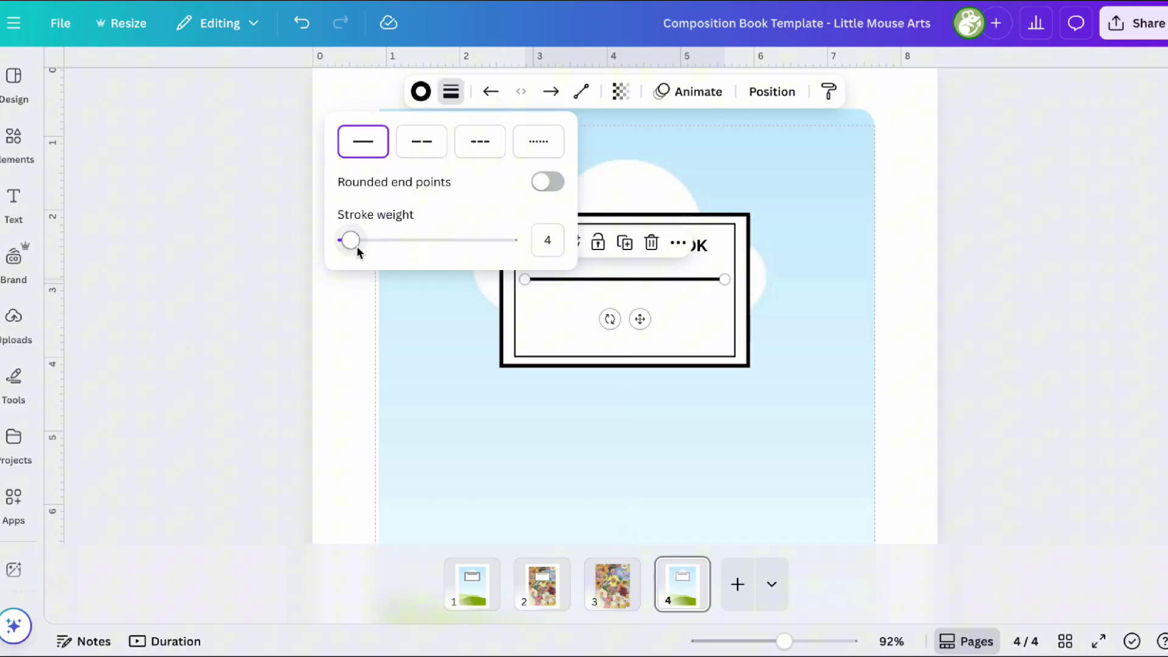
drag(348, 241, 342, 243)
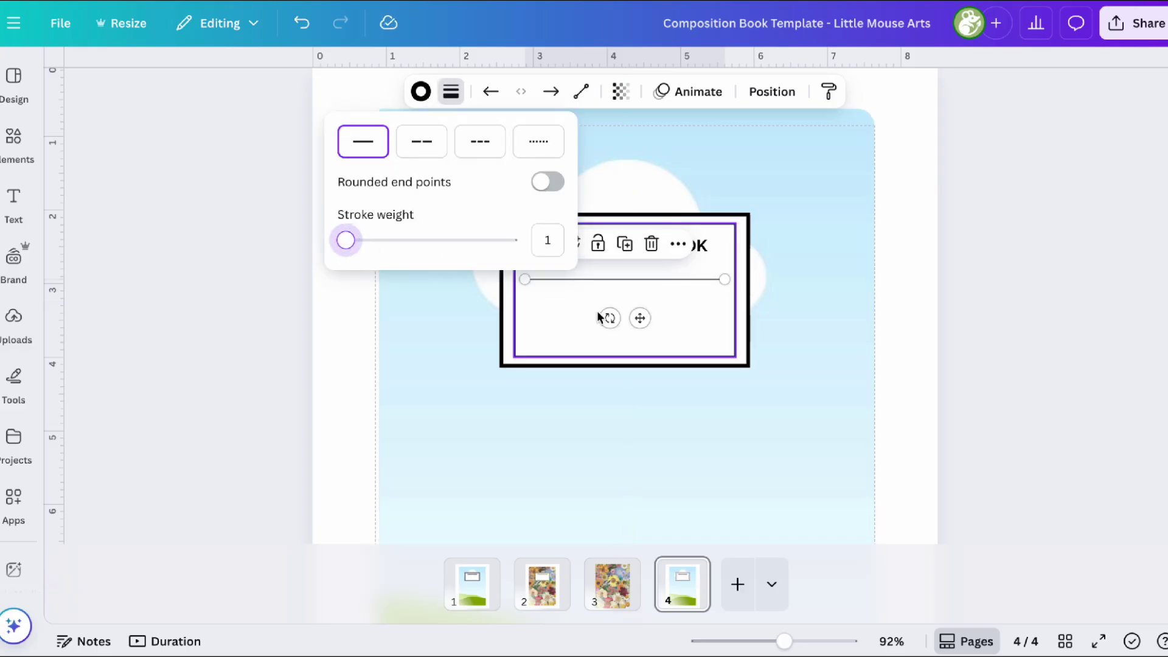
drag(525, 280, 542, 280)
drag(648, 319, 652, 344)
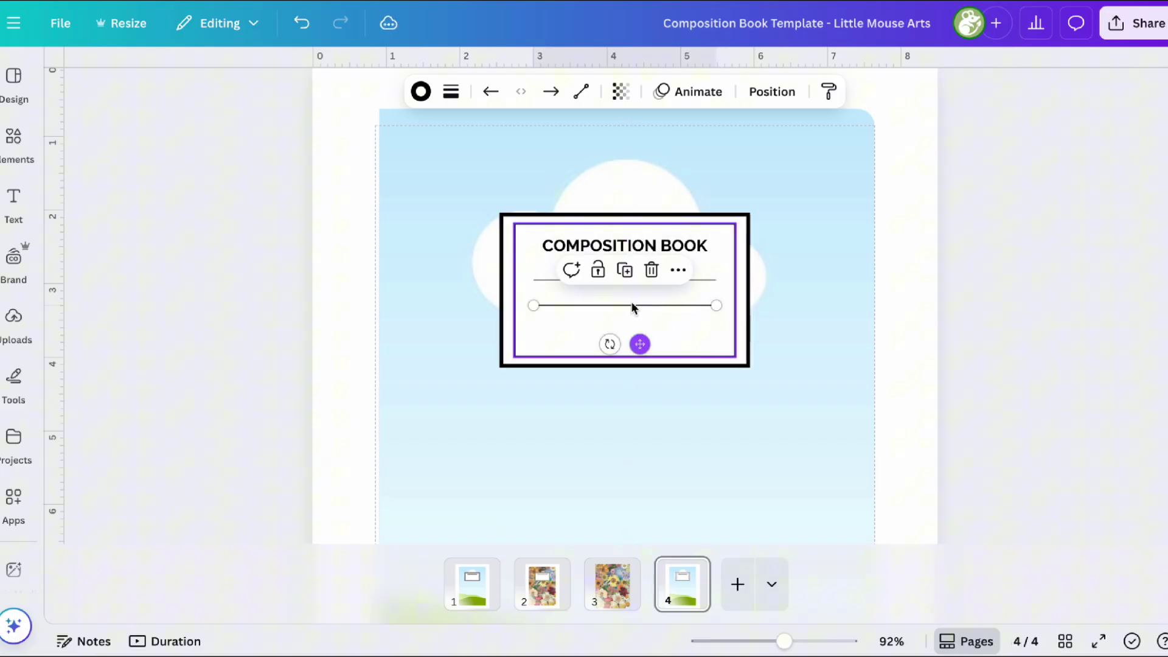
click(629, 272)
click(933, 329)
click(1006, 306)
scroll(1006, 306, down, 5)
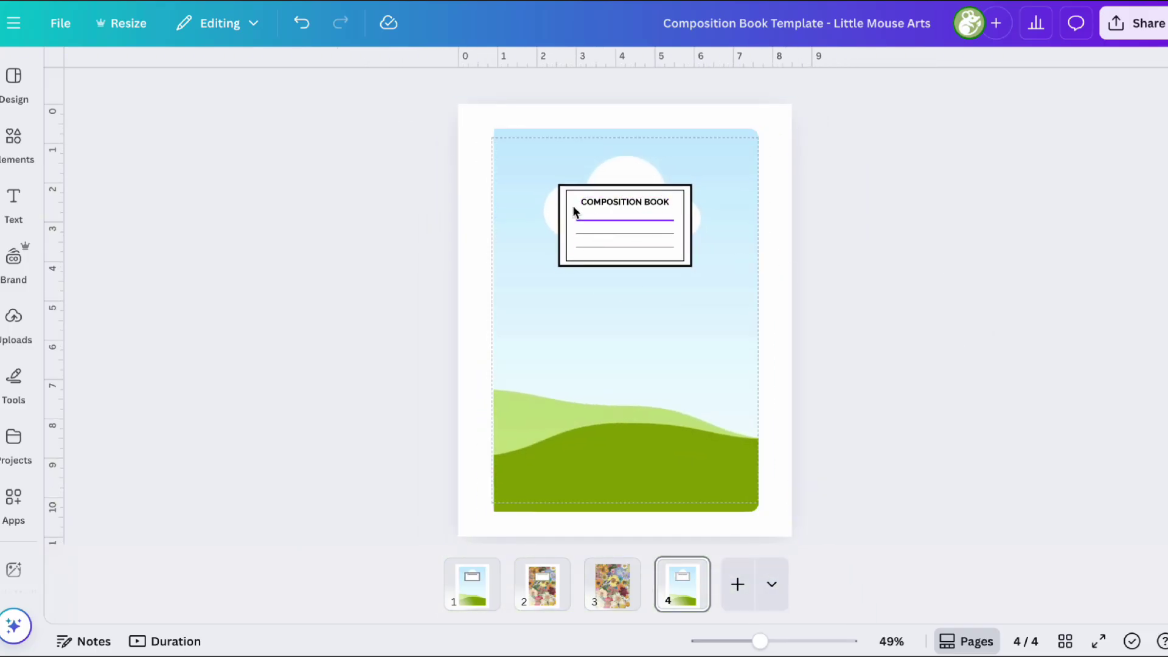
Group the label box, title and lines, and centre the group under the cloud.
drag(412, 198, 691, 266)
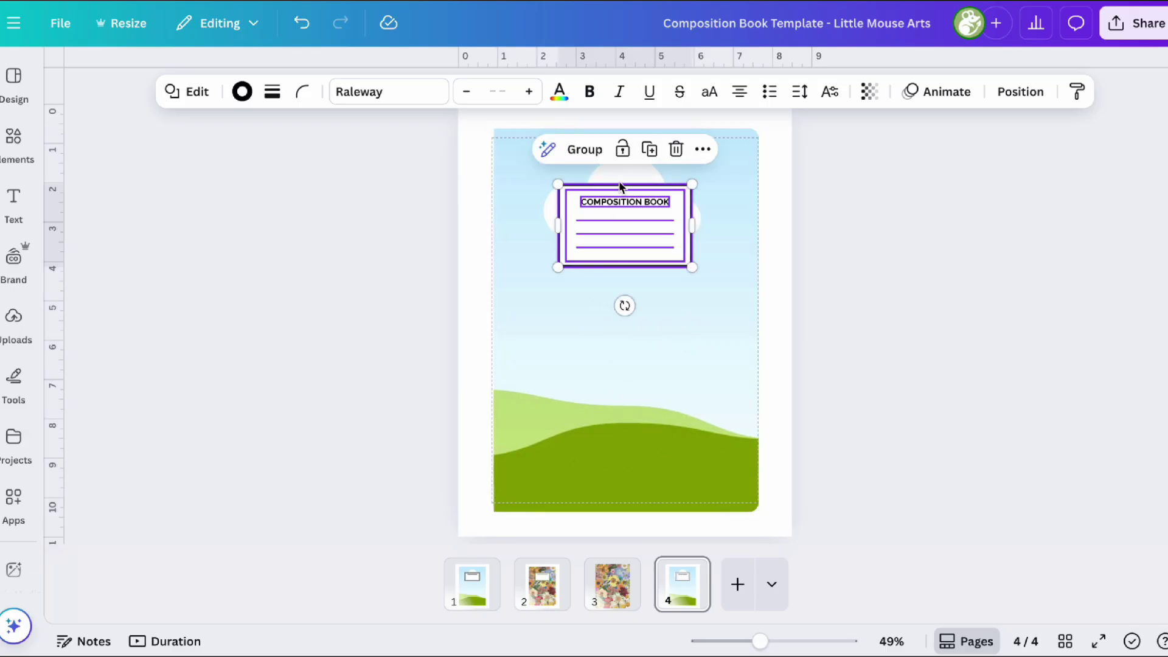
click(590, 149)
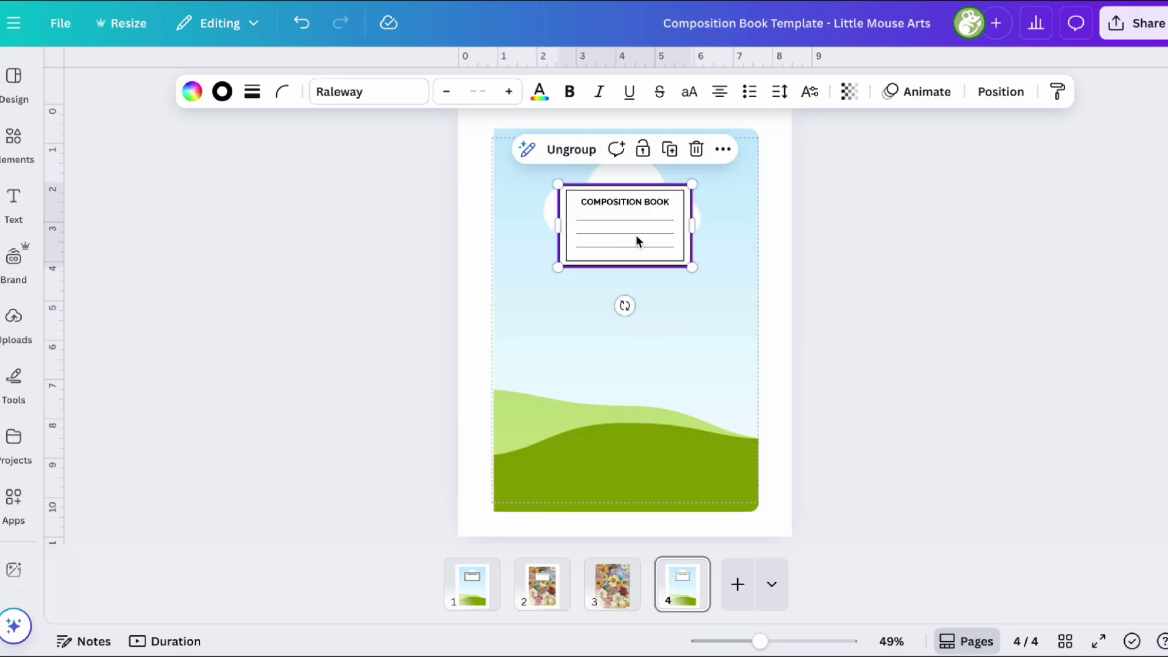
mouse_move(636, 240)
mouse_down()
mouse_move(727, 235)
mouse_move(657, 201)
mouse_move(634, 240)
mouse_up()
Change the label's outlines and lines to indigo on all pages, and the title text to indigo.
click(223, 92)
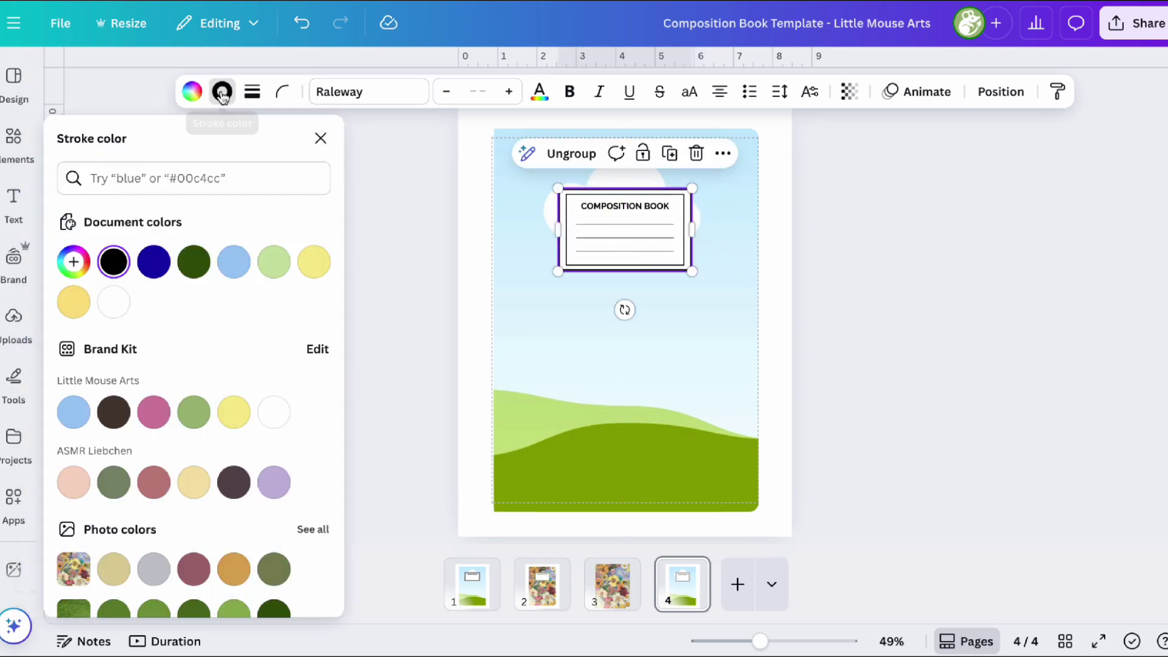
click(153, 262)
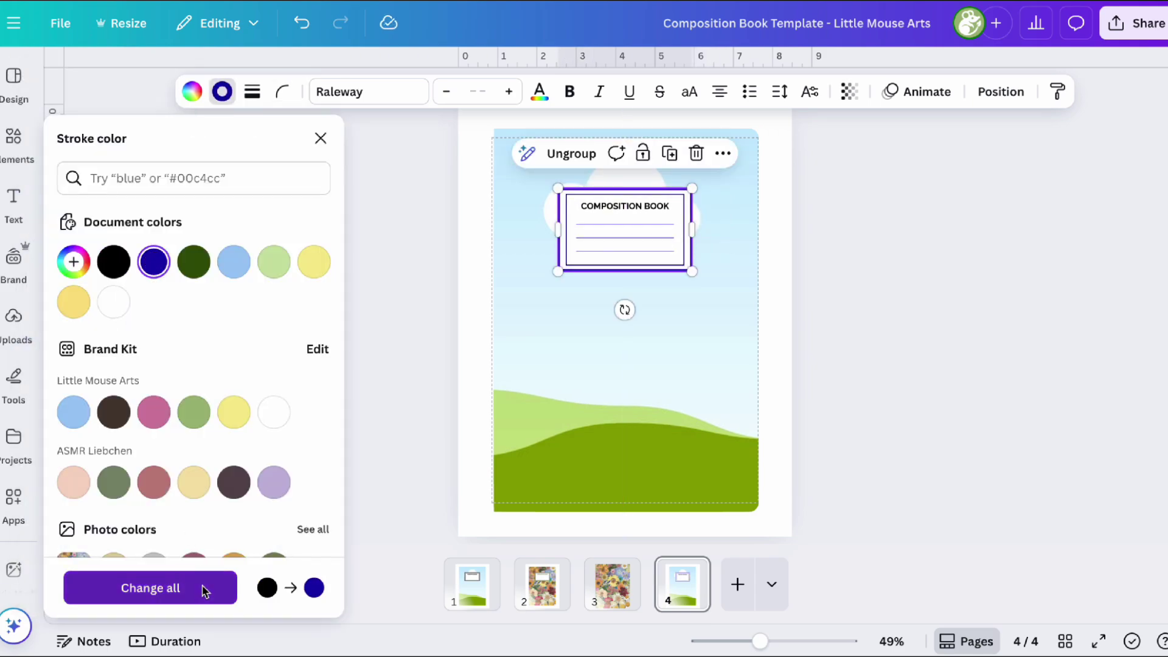
click(150, 588)
click(619, 206)
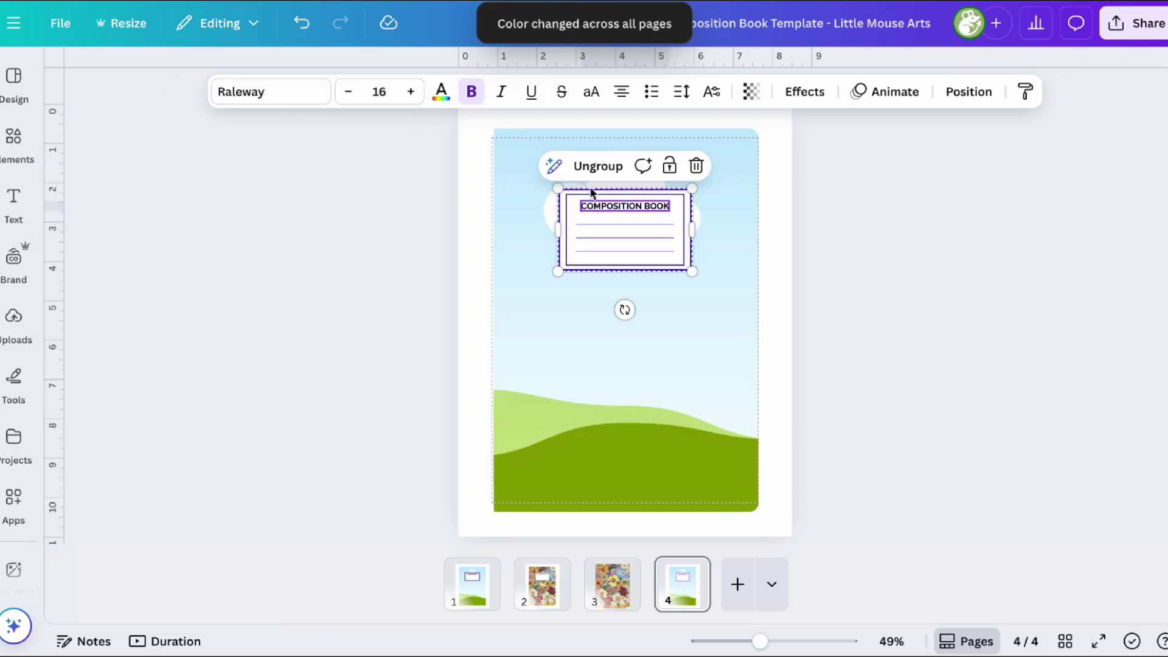
click(441, 91)
click(155, 264)
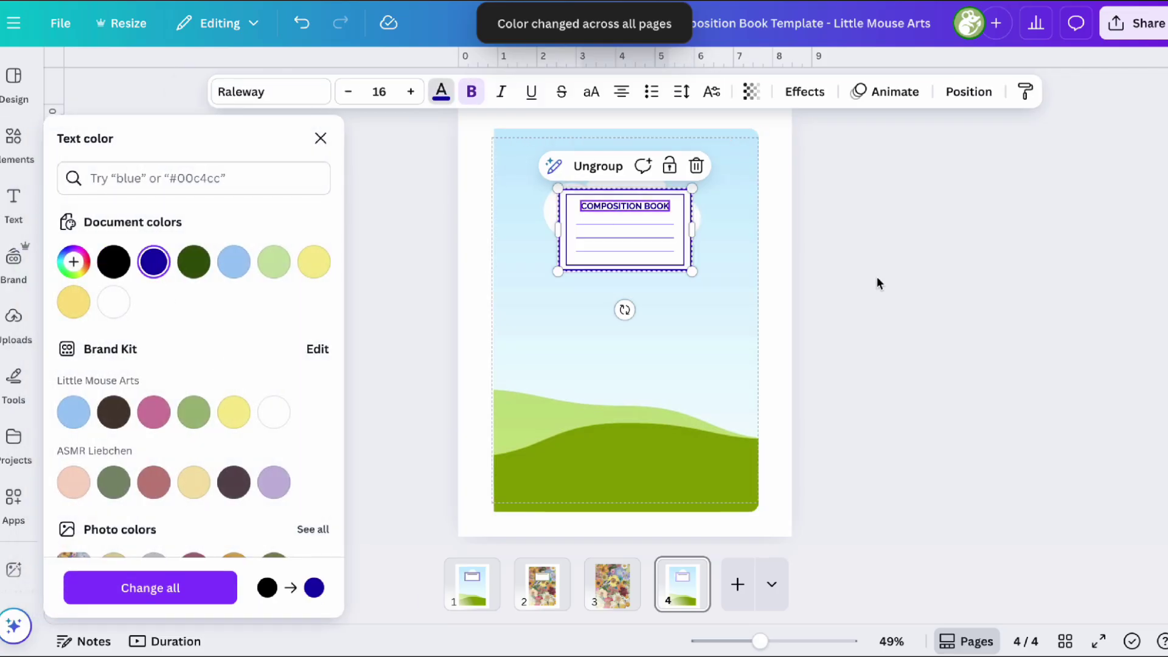
click(903, 294)
scroll(775, 281, up, 5)
scroll(775, 279, down, 5)
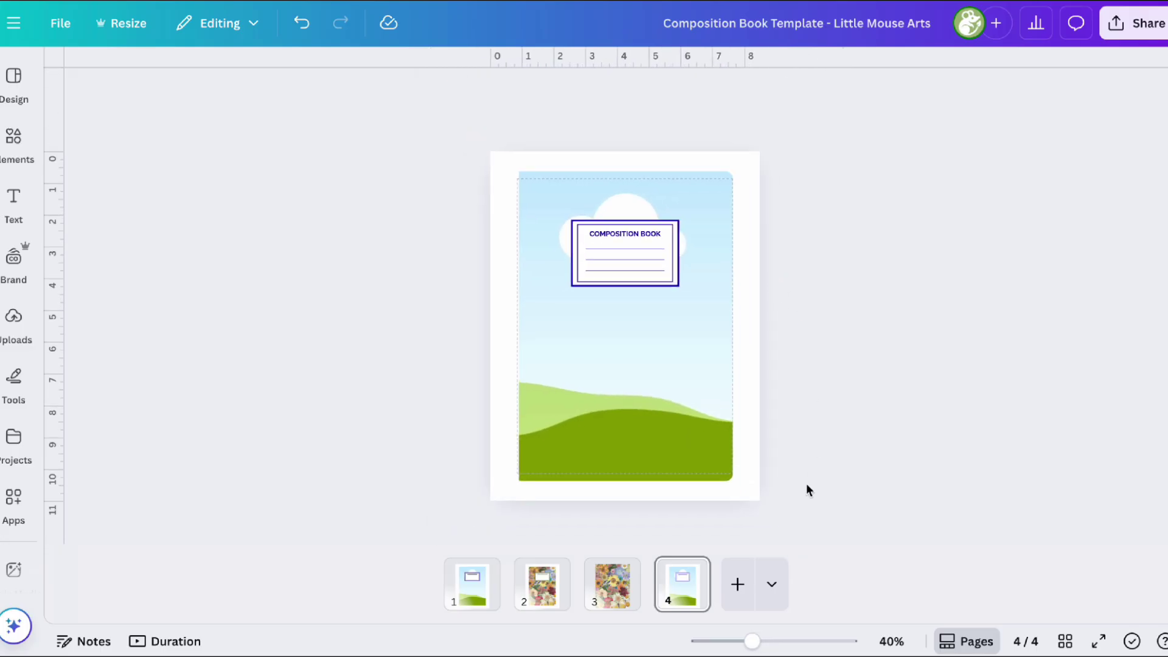
Go to page 1 to view its cover with the indigo label outlines.
click(479, 580)
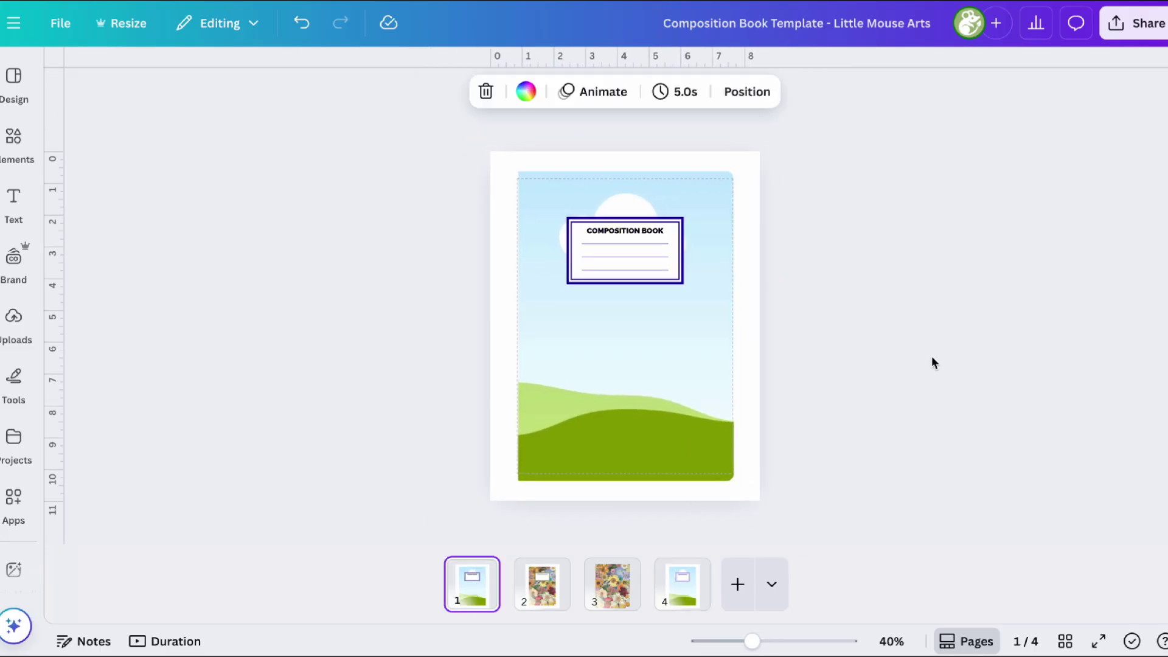